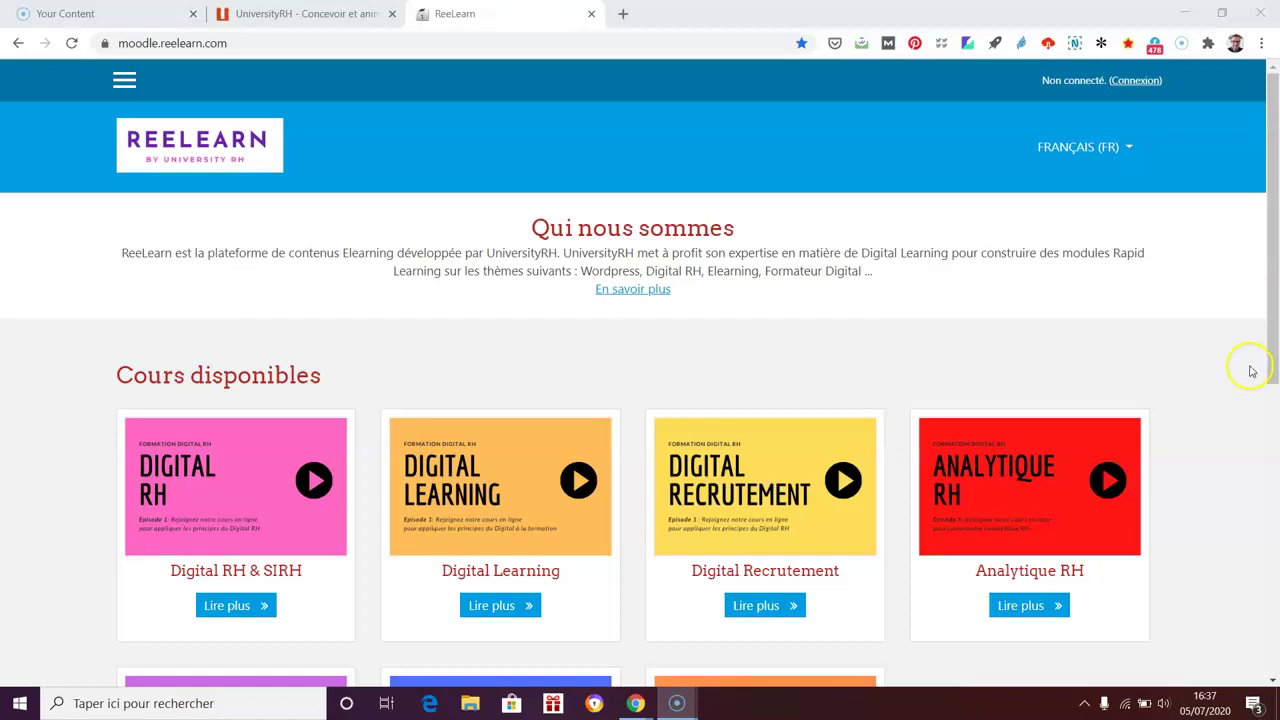
Step: Sign in to the ReeLearn site with the saved credentials to reach the Tableau de bord
{"action": "left_click", "coordinate": [1136, 80]}
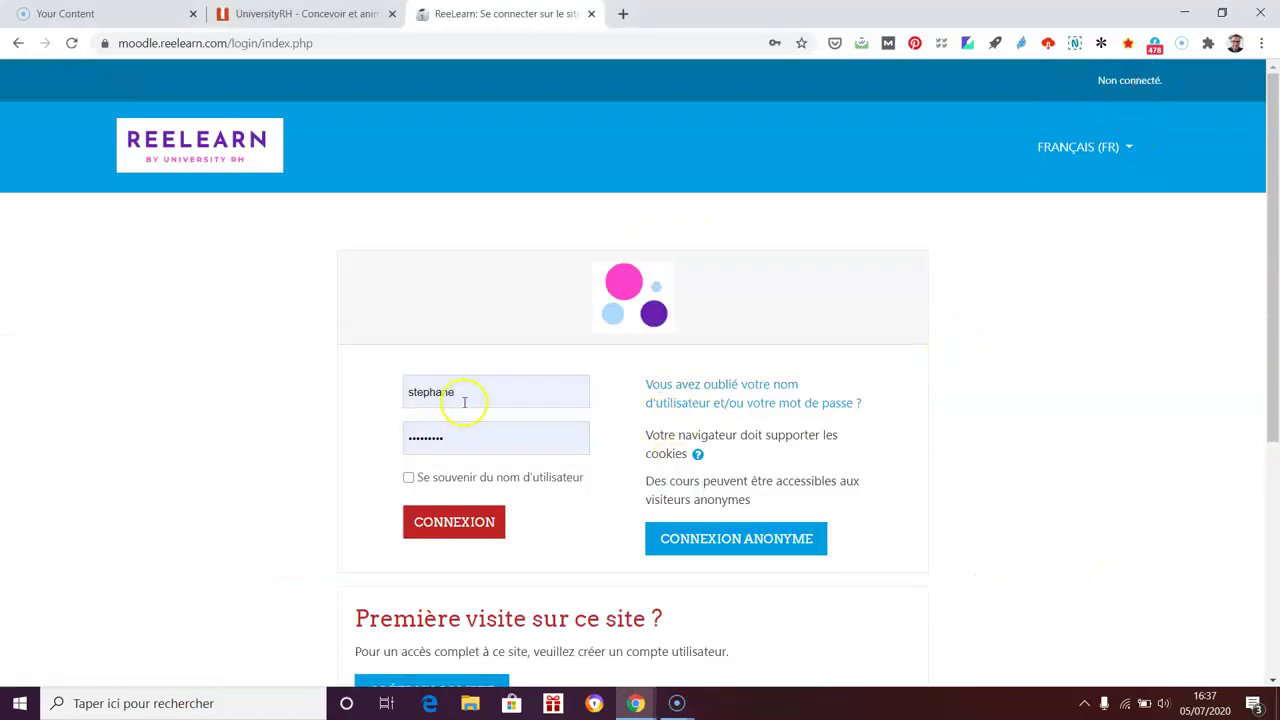
{"action": "left_click", "coordinate": [474, 528]}
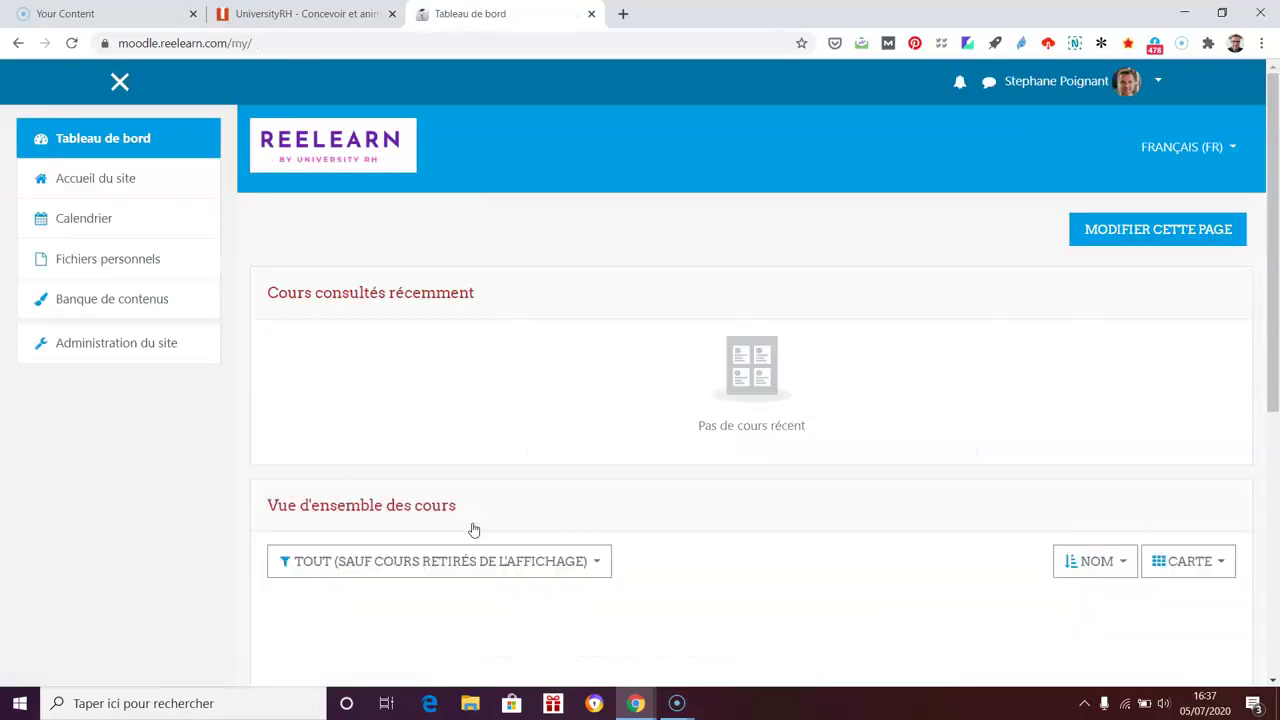
Step: From Accueil du site, open the Formateur - Moodle course and turn on editing mode
{"action": "left_click", "coordinate": [137, 180]}
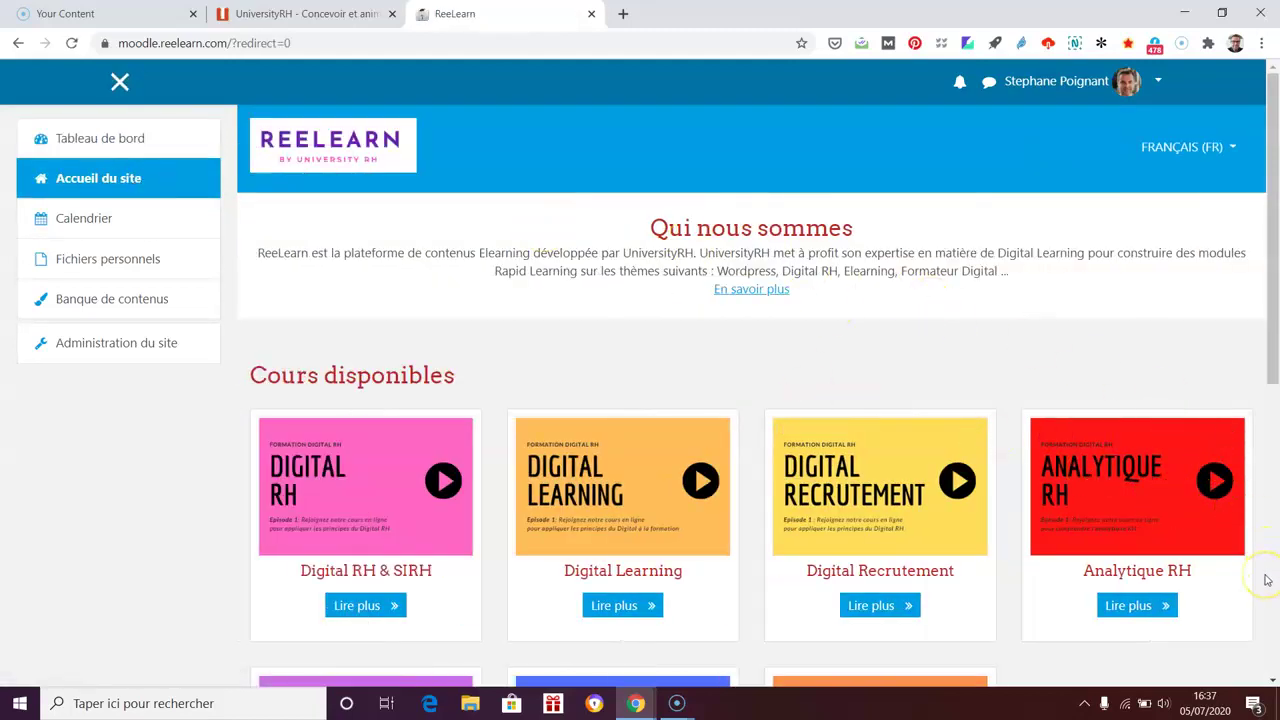
{"action": "scroll", "coordinate": [735, 582], "scroll_direction": "down", "scroll_amount": 3}
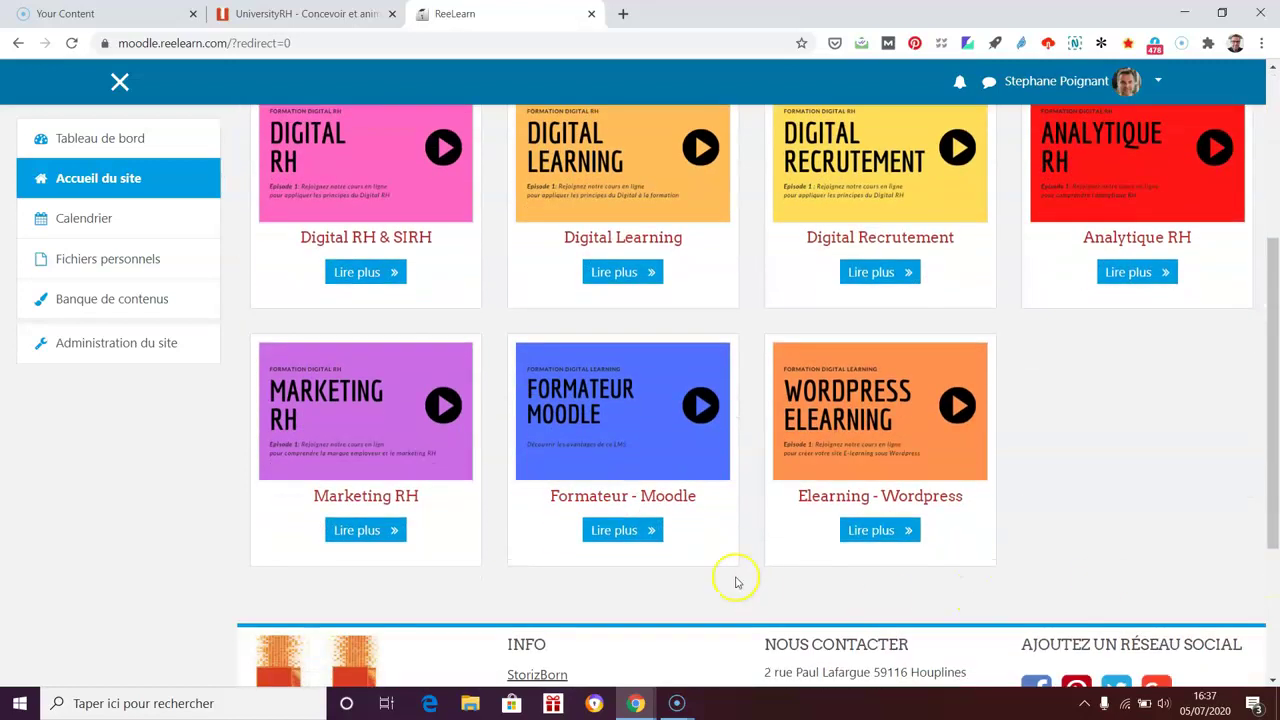
{"action": "left_click", "coordinate": [634, 530]}
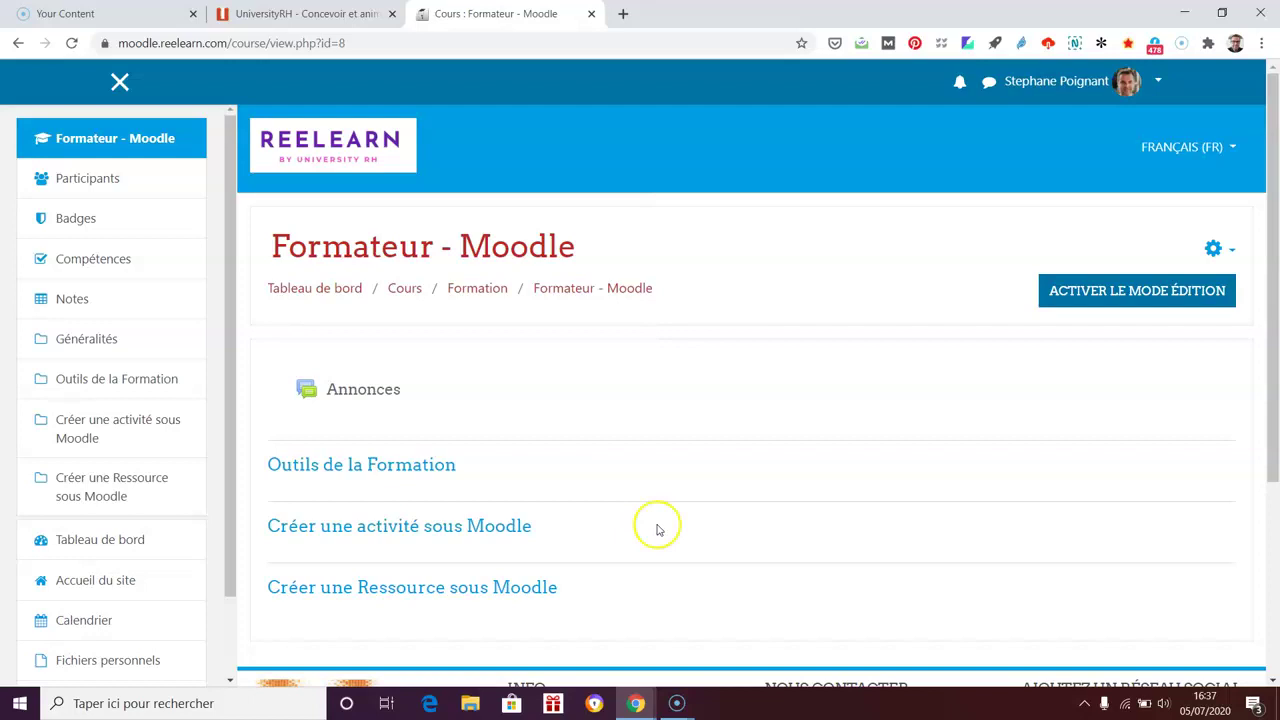
{"action": "scroll", "coordinate": [822, 507], "scroll_direction": "down", "scroll_amount": 1}
{"action": "scroll", "coordinate": [1057, 451], "scroll_direction": "up", "scroll_amount": 1}
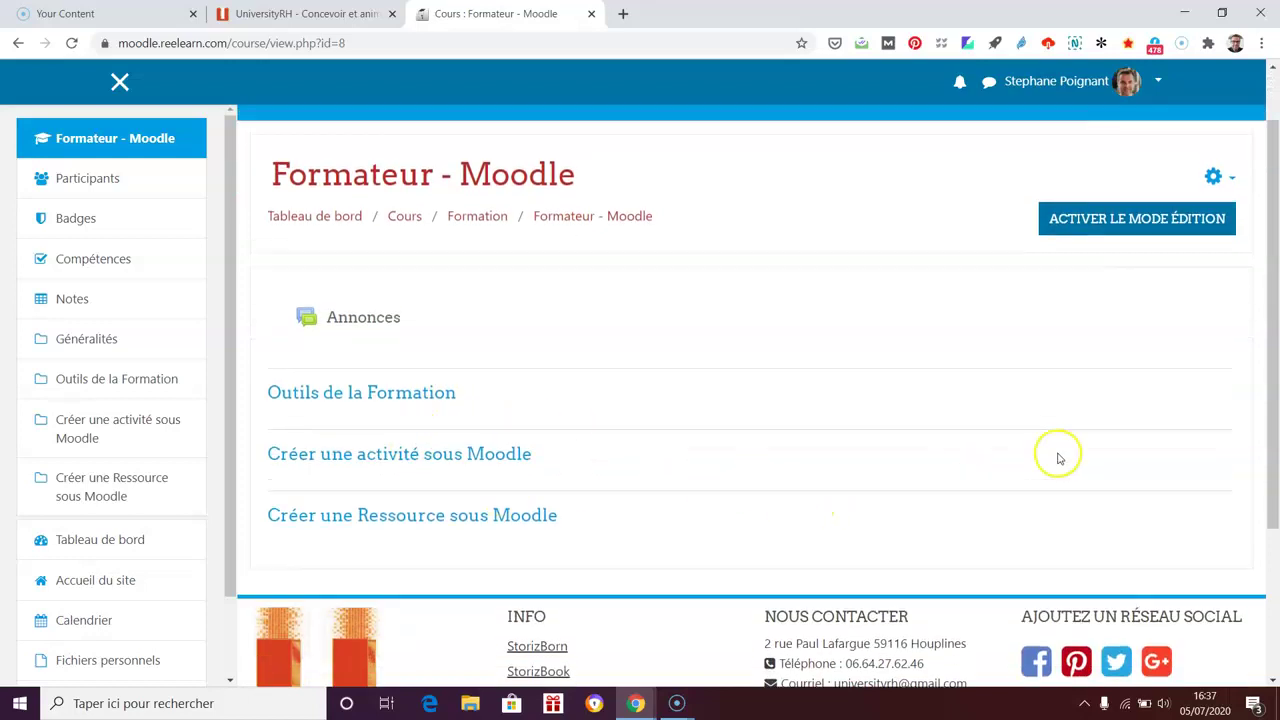
{"action": "left_click", "coordinate": [1166, 296]}
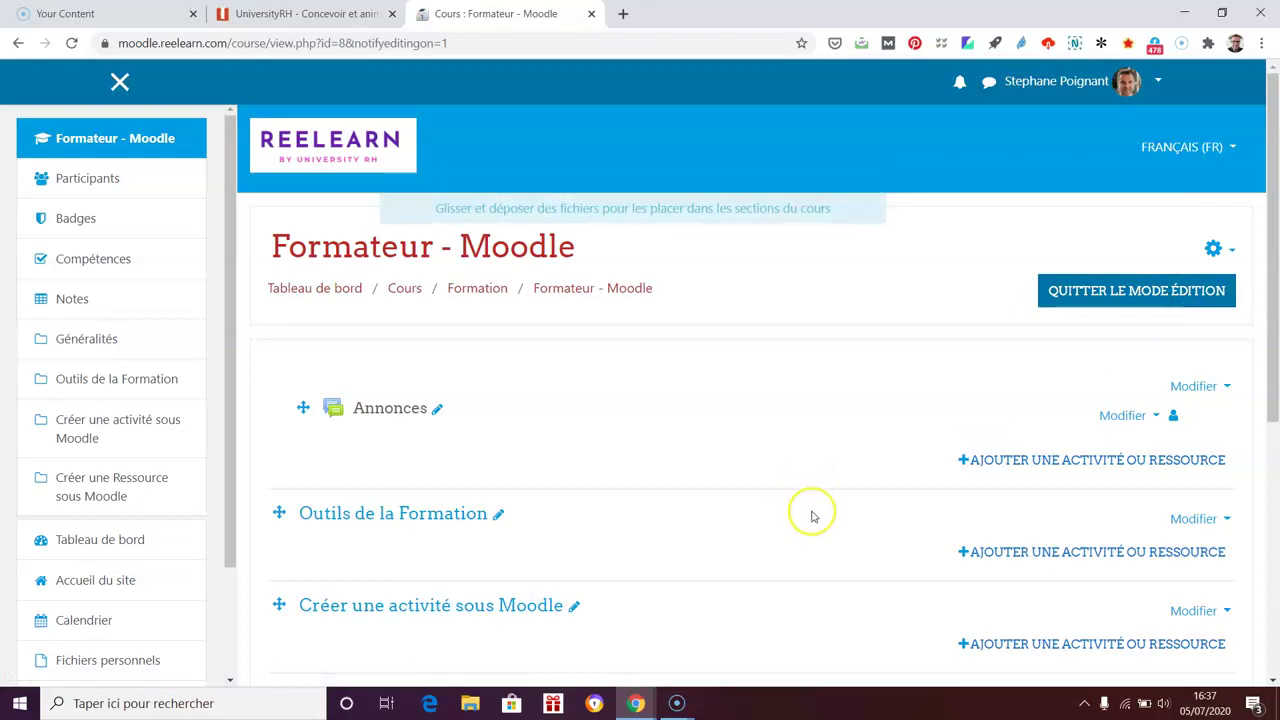
{"action": "scroll", "coordinate": [812, 517], "scroll_direction": "down", "scroll_amount": 1}
{"action": "scroll", "coordinate": [812, 517], "scroll_direction": "down", "scroll_amount": 1}
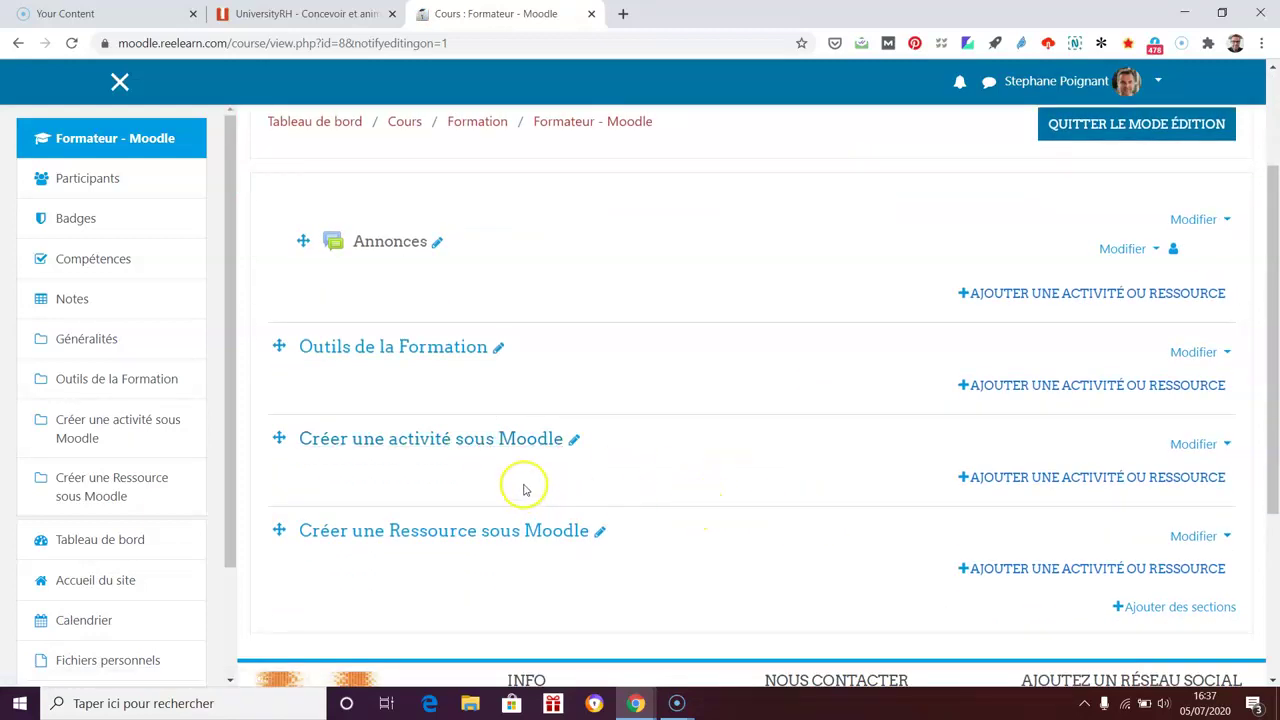
Step: Bring up the activity chooser for the Créer une activité sous Moodle section, showing only Activités
{"action": "left_click", "coordinate": [1095, 479]}
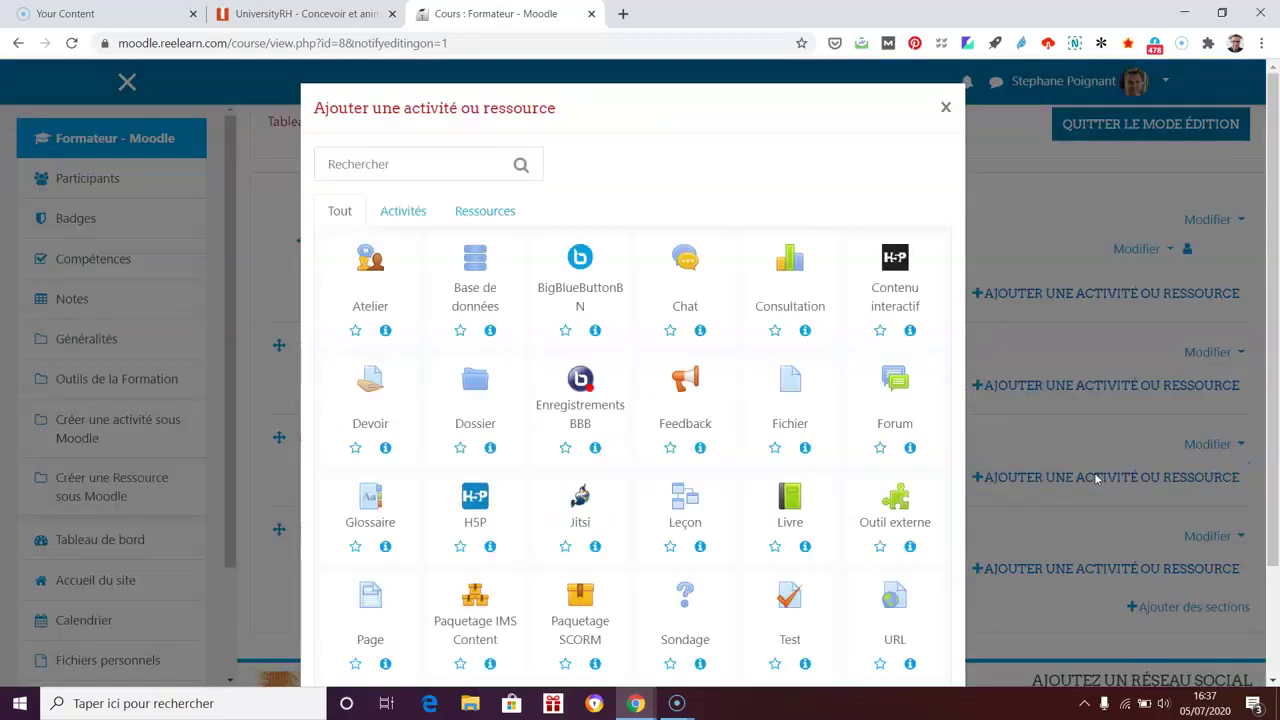
{"action": "left_click", "coordinate": [397, 210]}
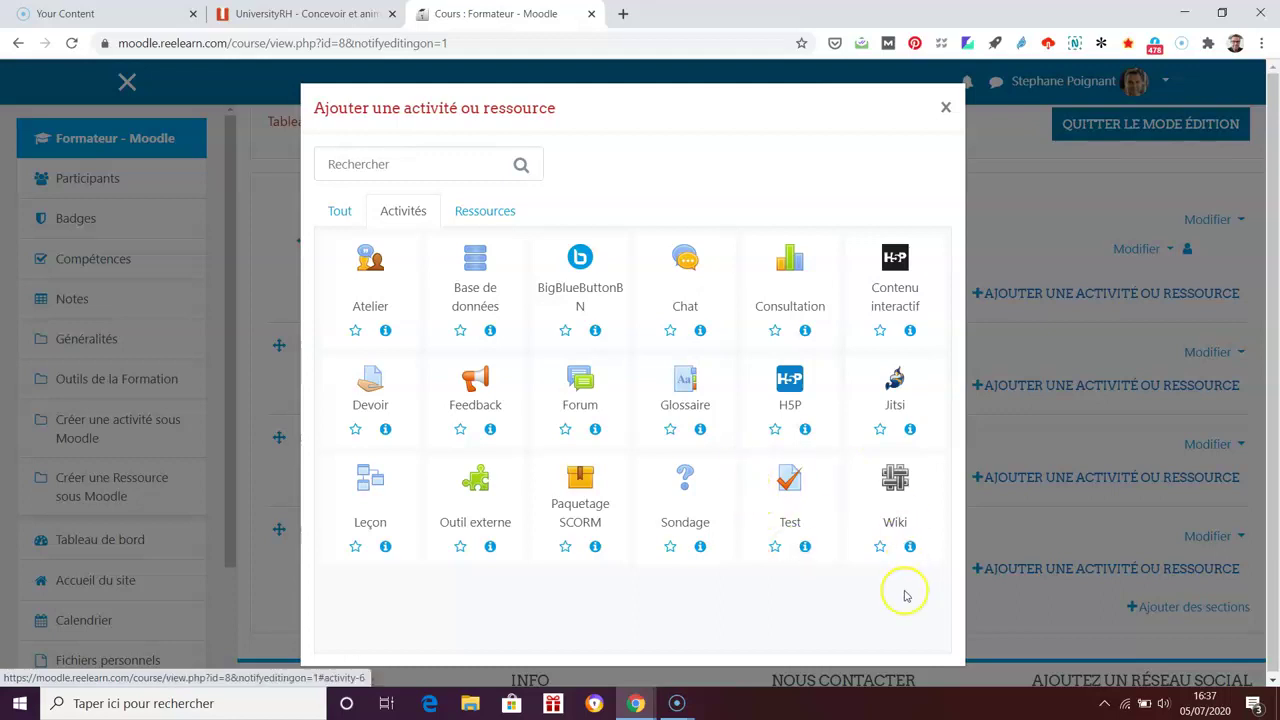
Step: Show the Test module's full description covering question types, attempts and grading
{"action": "left_click", "coordinate": [805, 546]}
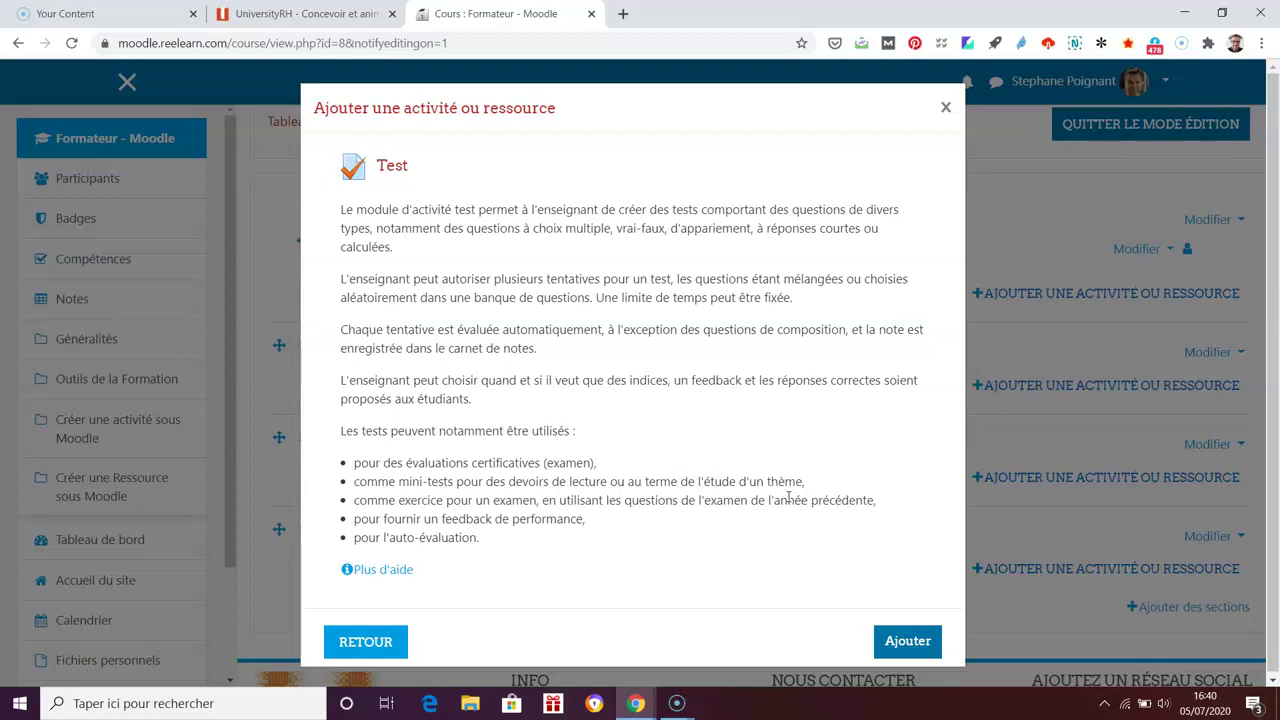
Step: Add a quiz named 'Test' to the section and save it with Enregistrer et afficher
{"action": "left_click", "coordinate": [908, 638]}
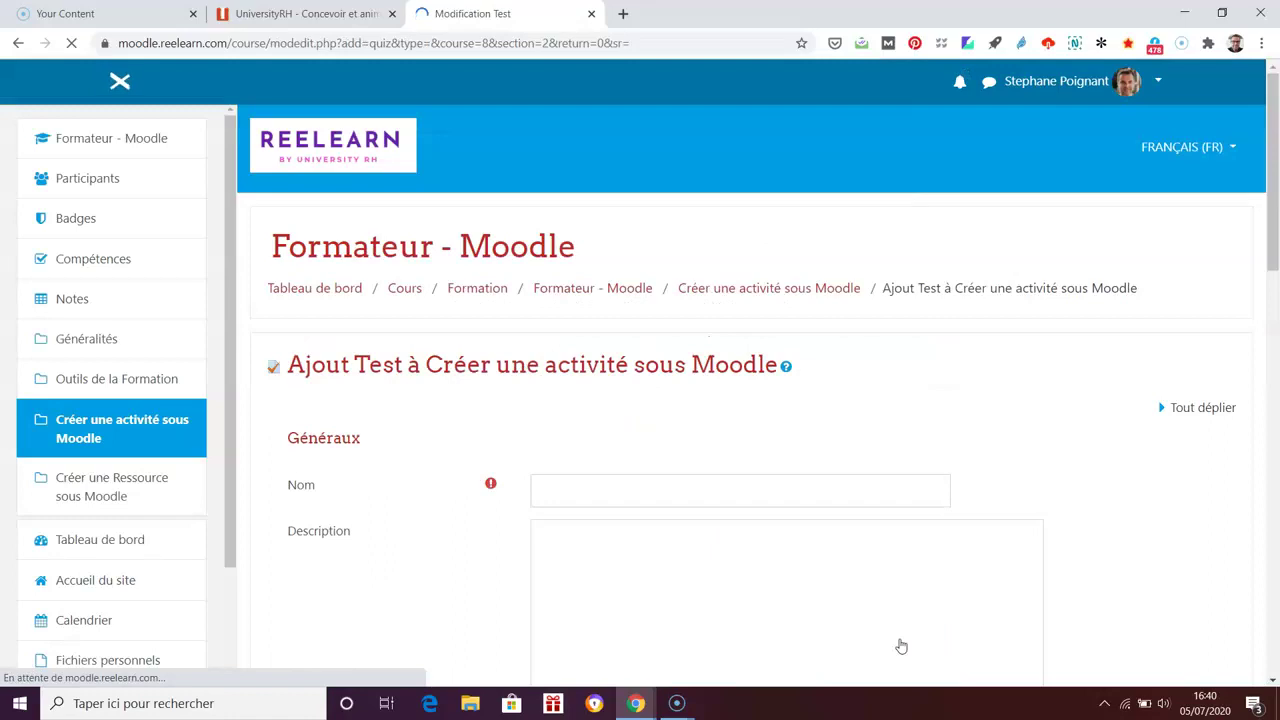
{"action": "scroll", "coordinate": [1051, 500], "scroll_direction": "down", "scroll_amount": 2}
{"action": "scroll", "coordinate": [1100, 509], "scroll_direction": "down", "scroll_amount": 3}
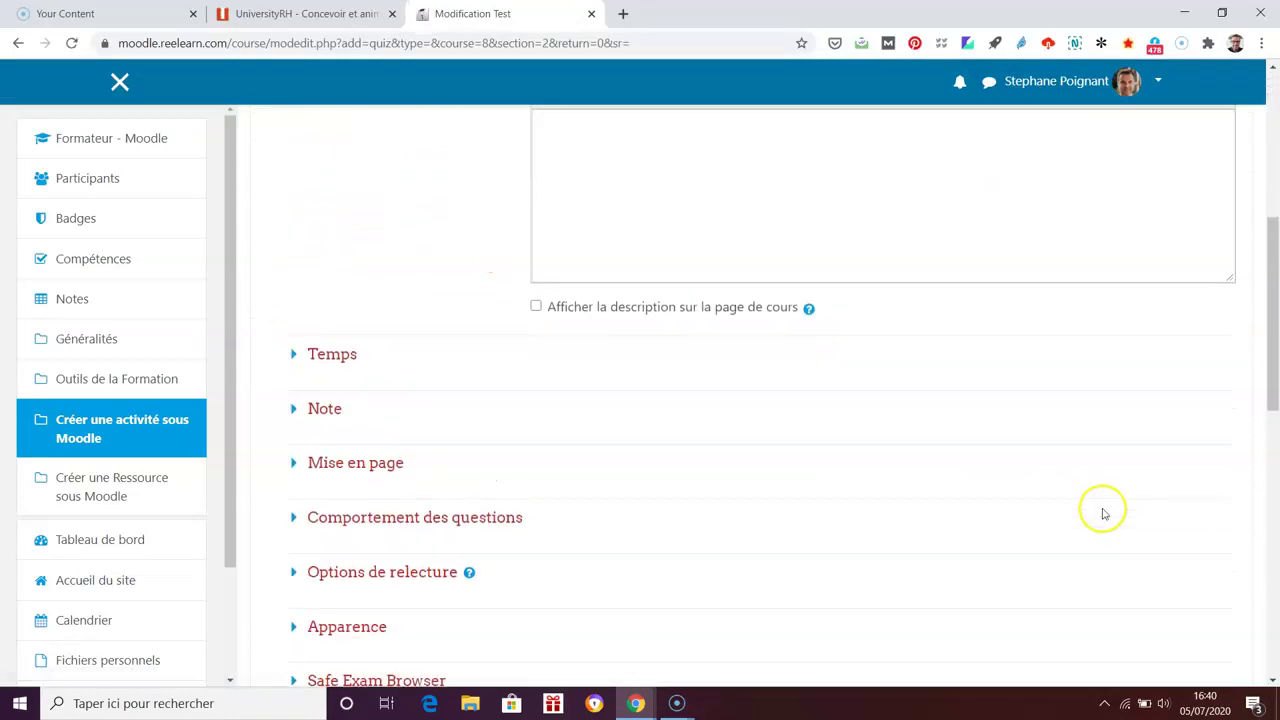
{"action": "scroll", "coordinate": [1063, 489], "scroll_direction": "up", "scroll_amount": 3}
{"action": "left_click", "coordinate": [754, 351]}
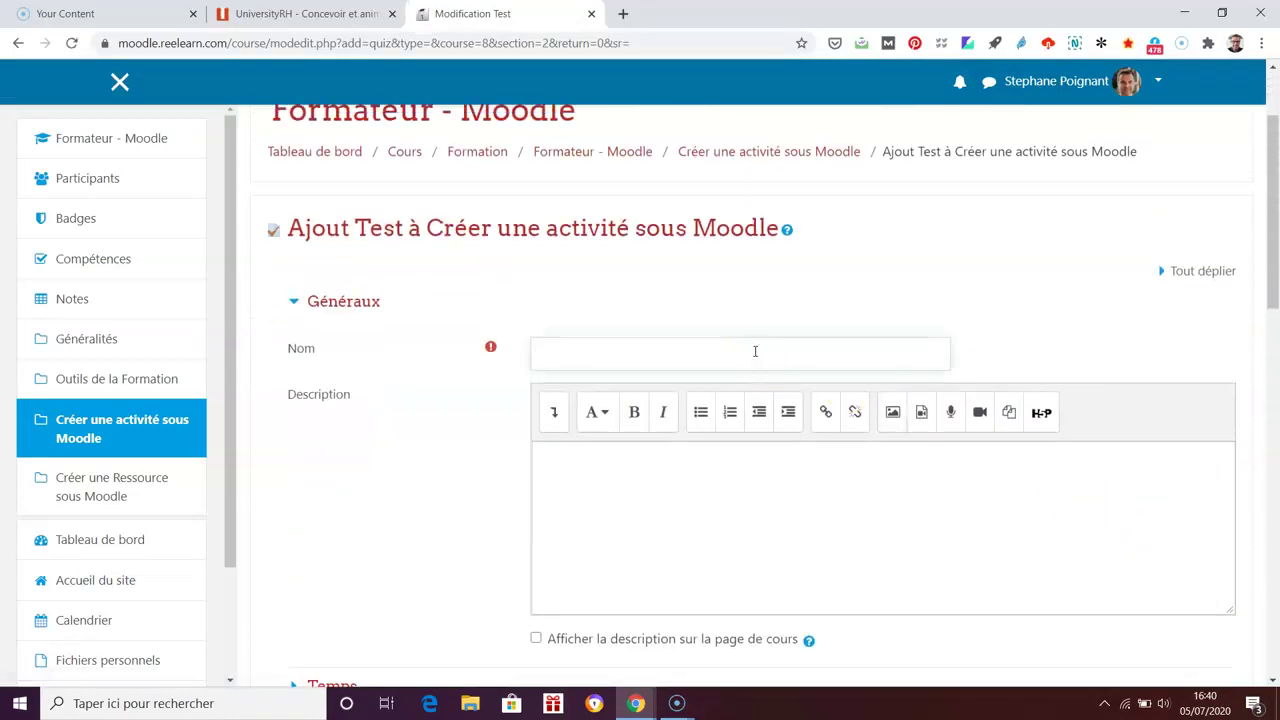
{"action": "type", "text": "Test"}
{"action": "scroll", "coordinate": [831, 513], "scroll_direction": "down", "scroll_amount": 3}
{"action": "scroll", "coordinate": [831, 513], "scroll_direction": "up", "scroll_amount": 1}
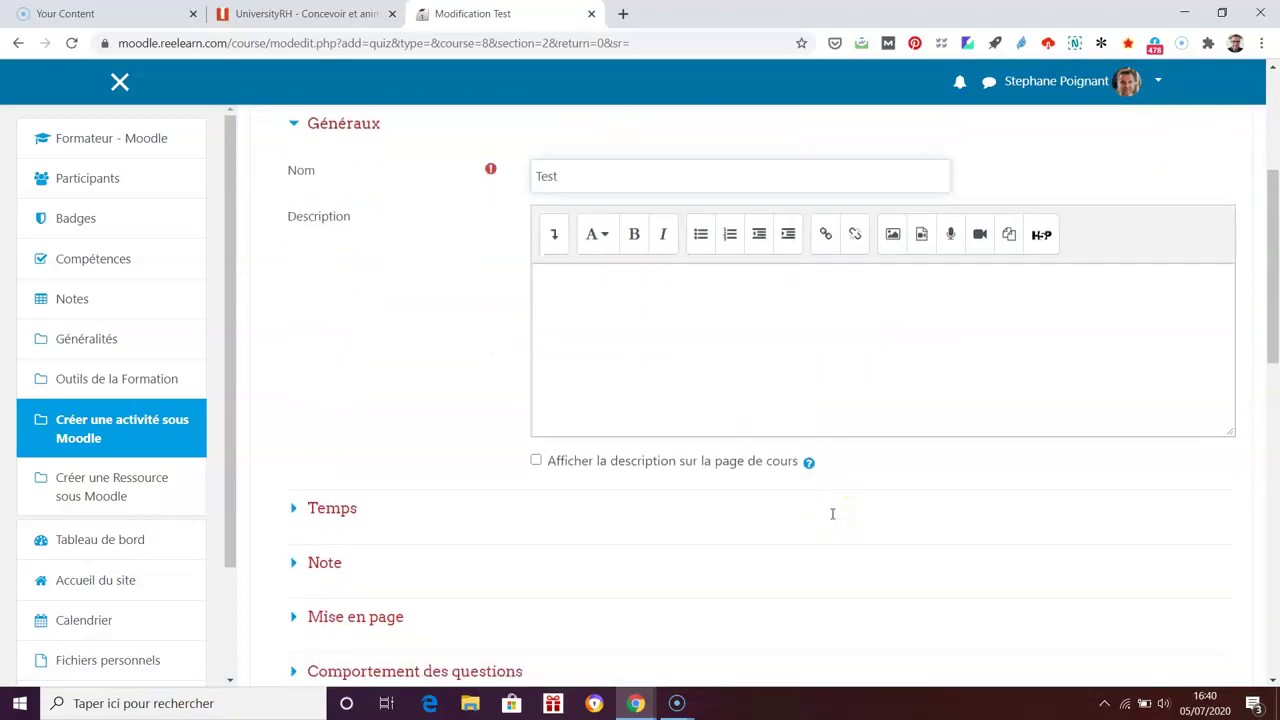
{"action": "scroll", "coordinate": [831, 513], "scroll_direction": "down", "scroll_amount": 3}
{"action": "scroll", "coordinate": [874, 526], "scroll_direction": "down", "scroll_amount": 5}
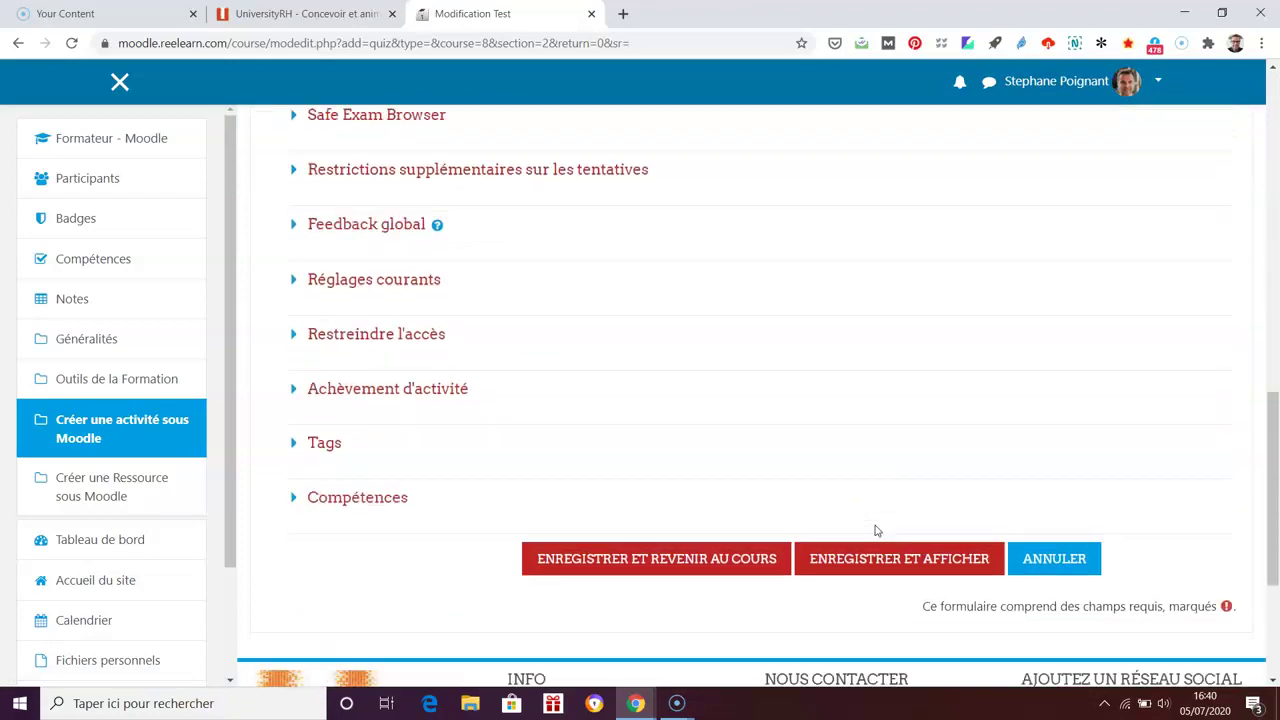
{"action": "left_click", "coordinate": [888, 540]}
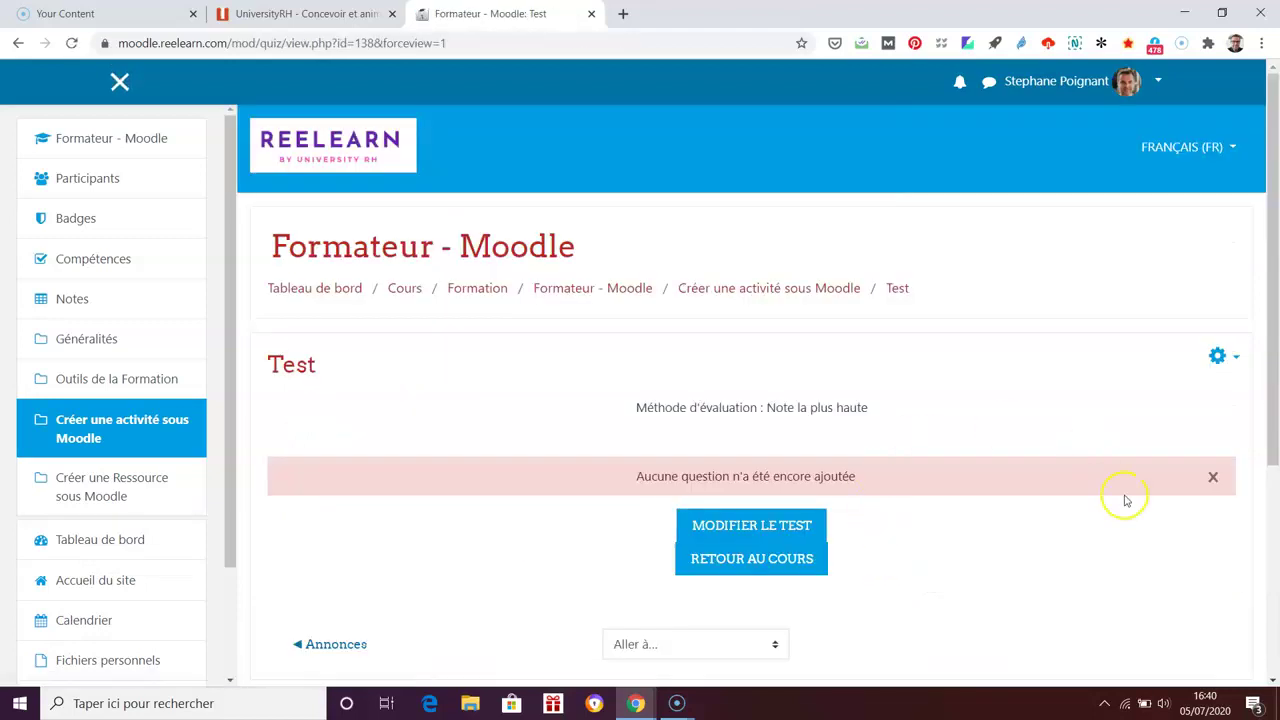
Step: Open the Test quiz's question editing page and expand its Ajouter menu
{"action": "scroll", "coordinate": [1123, 500], "scroll_direction": "down", "scroll_amount": 1}
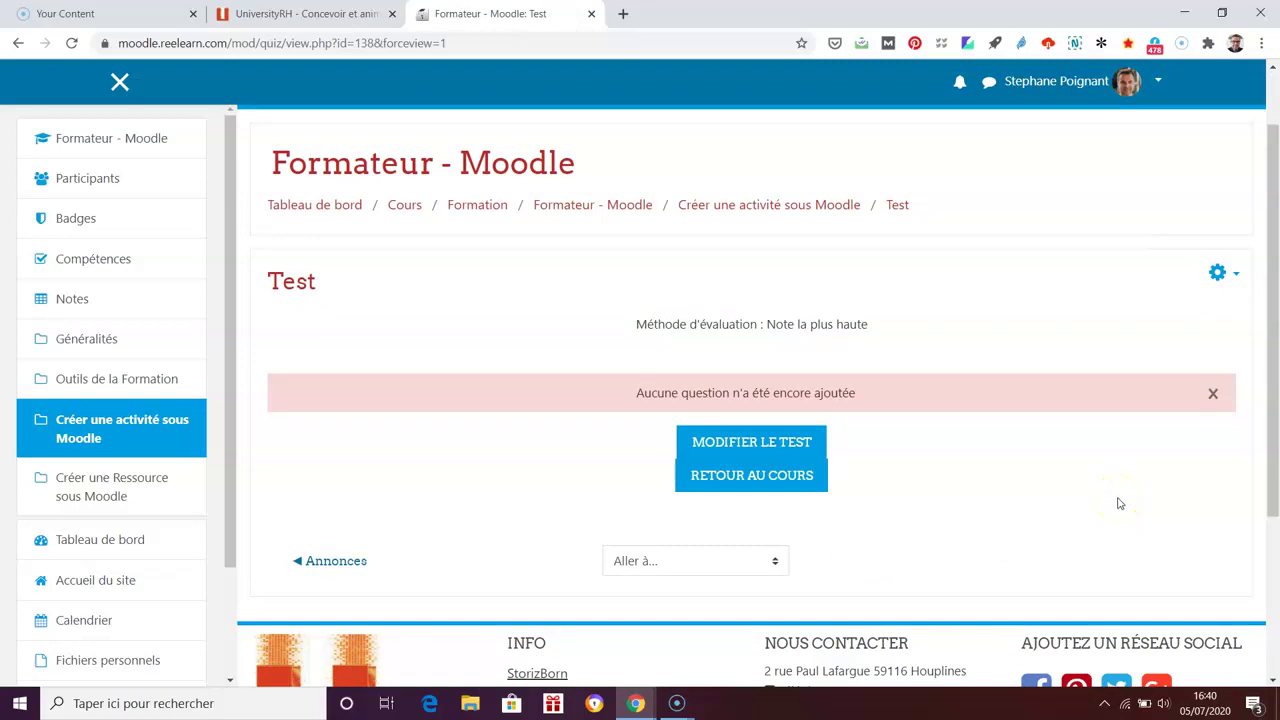
{"action": "left_click", "coordinate": [768, 448]}
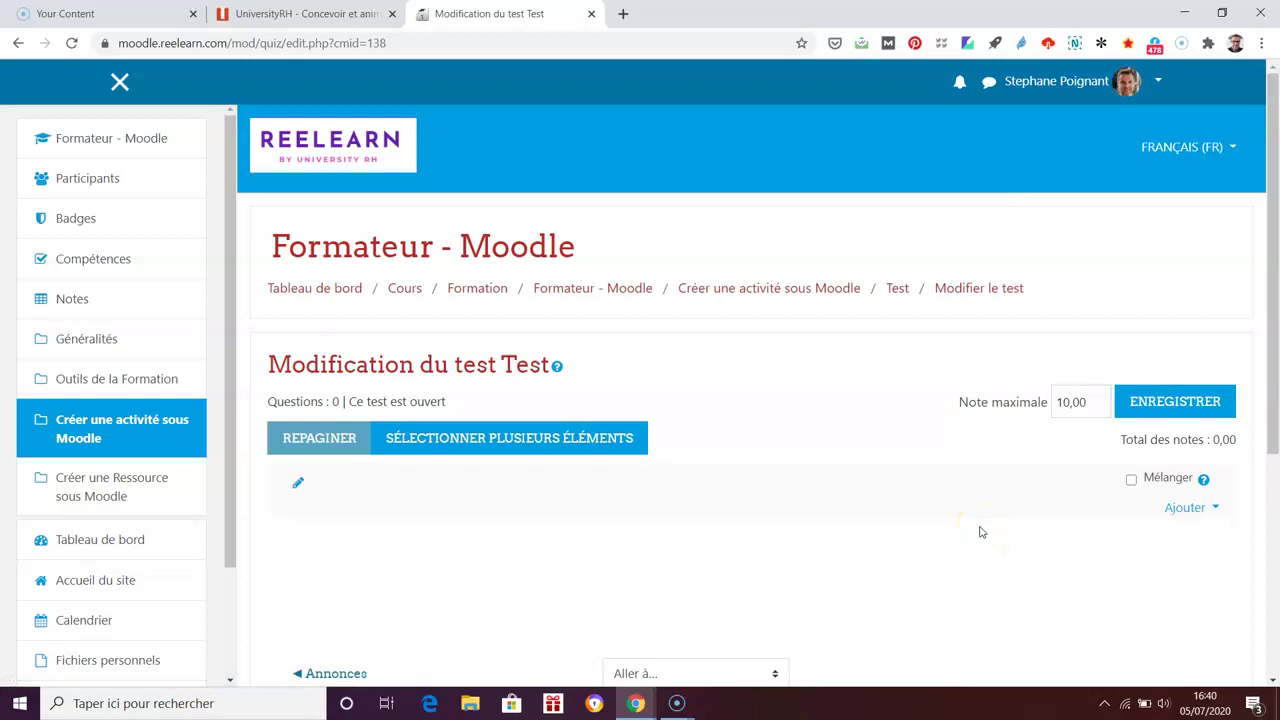
{"action": "scroll", "coordinate": [980, 532], "scroll_direction": "down", "scroll_amount": 2}
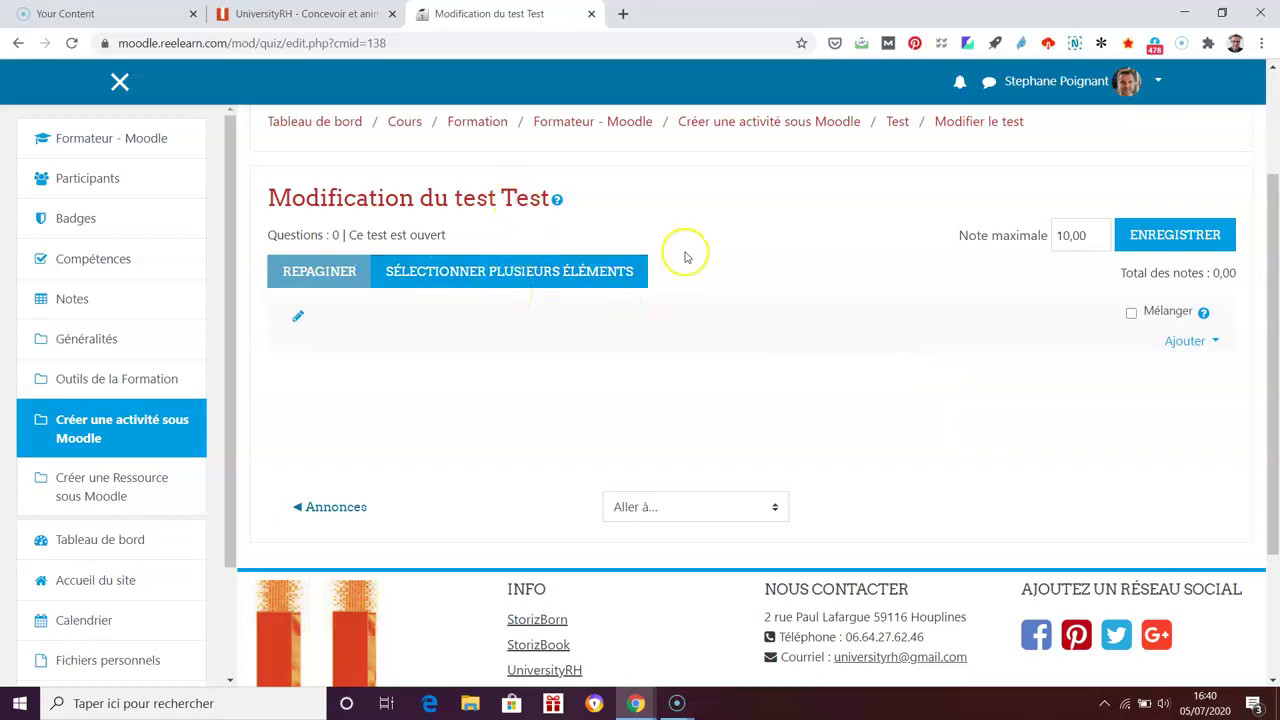
{"action": "left_click", "coordinate": [1217, 348]}
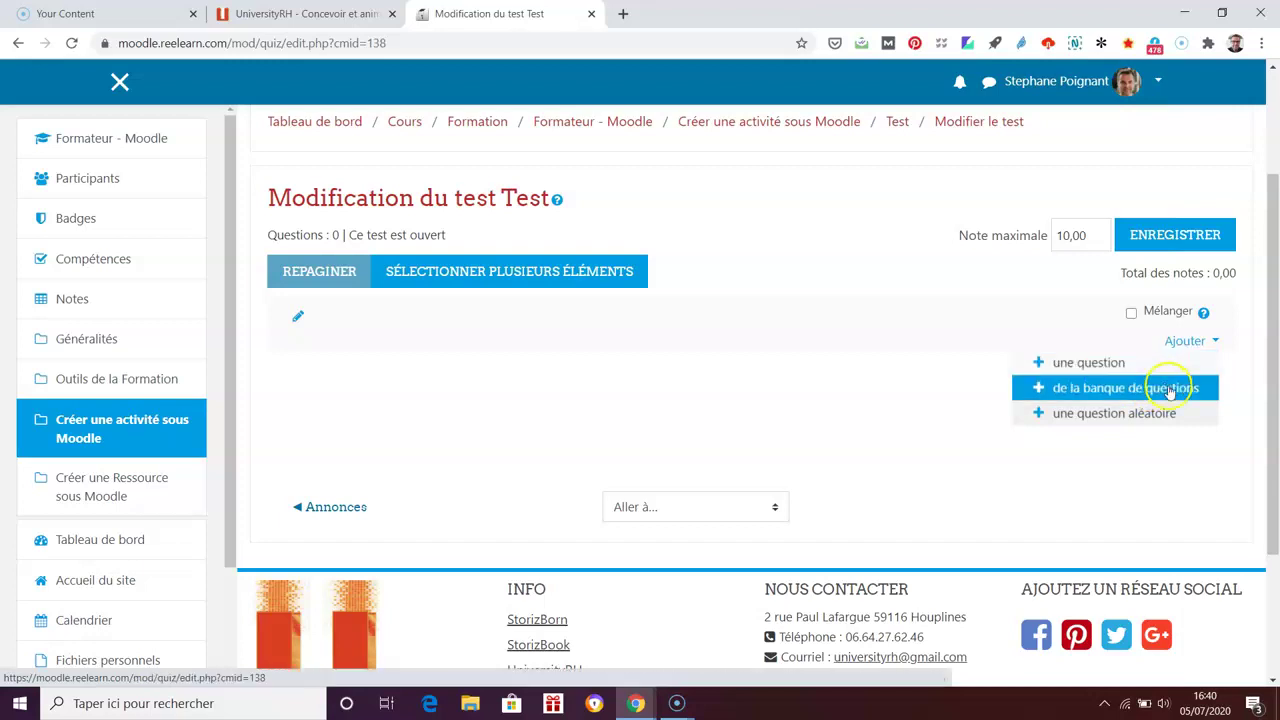
Step: Start a new question and read the multiple-choice, true/false and matching type descriptions
{"action": "left_click", "coordinate": [1112, 368]}
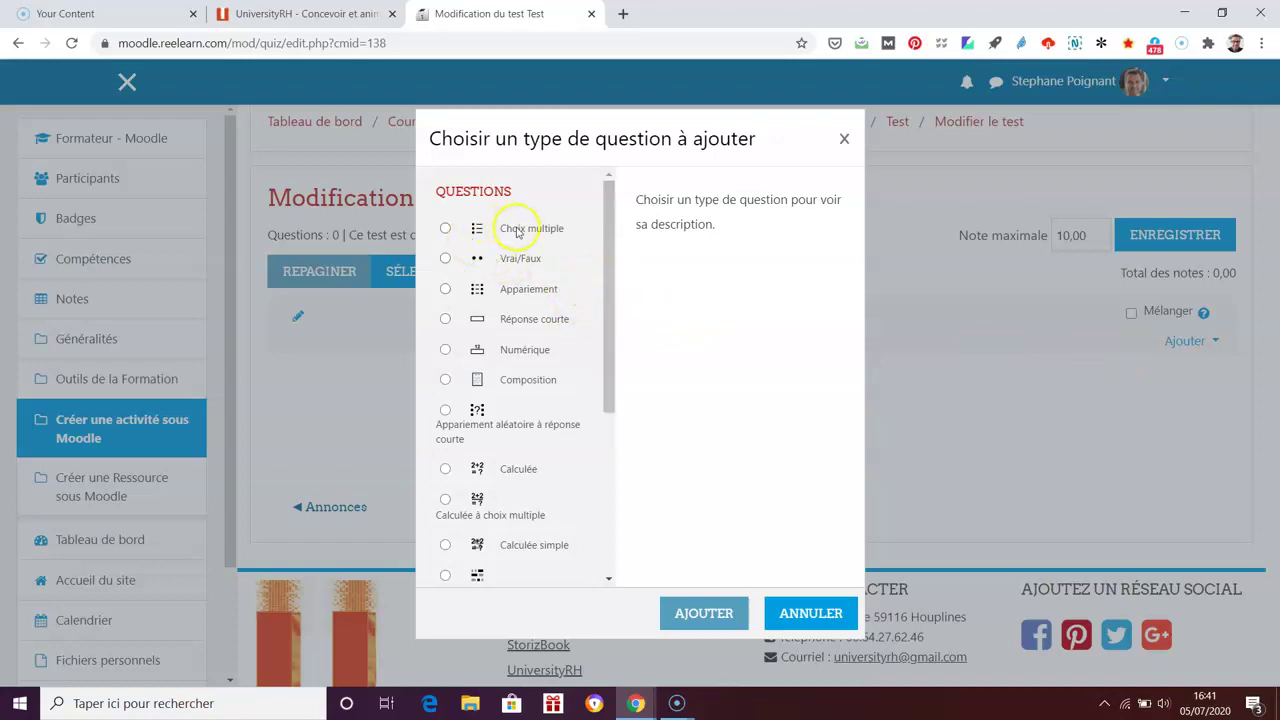
{"action": "left_click", "coordinate": [446, 228]}
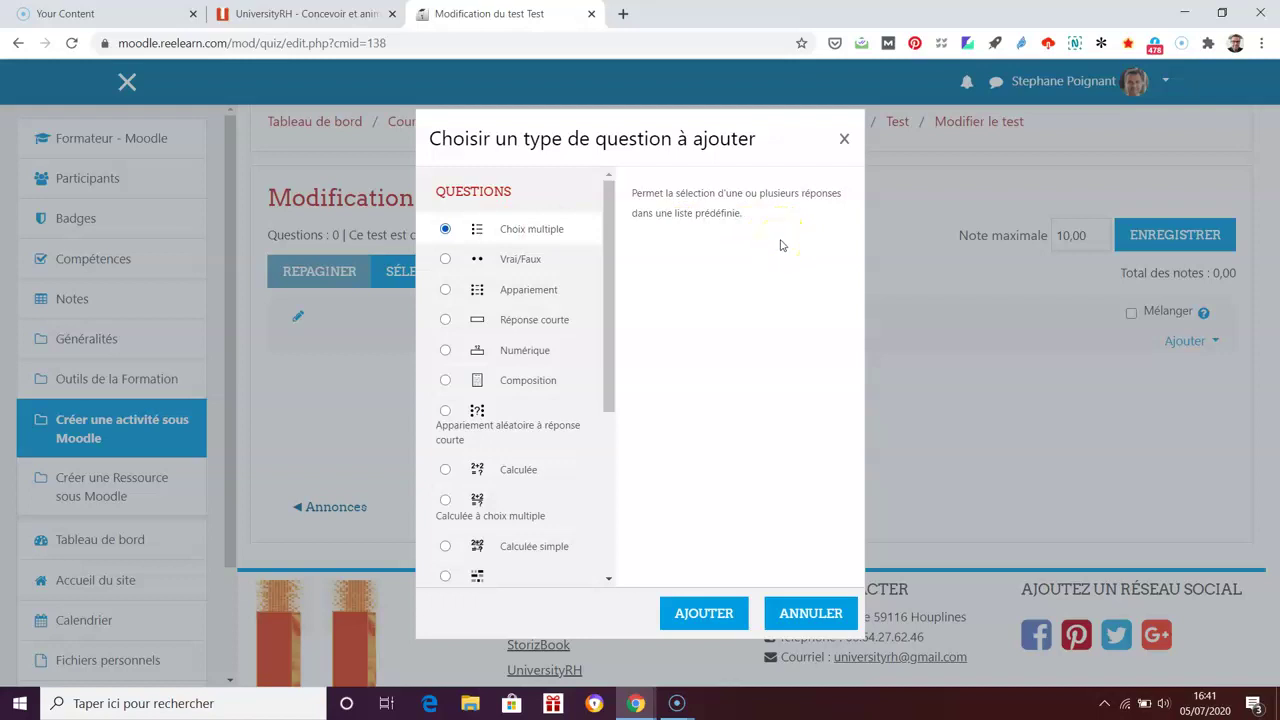
{"action": "left_click", "coordinate": [445, 259]}
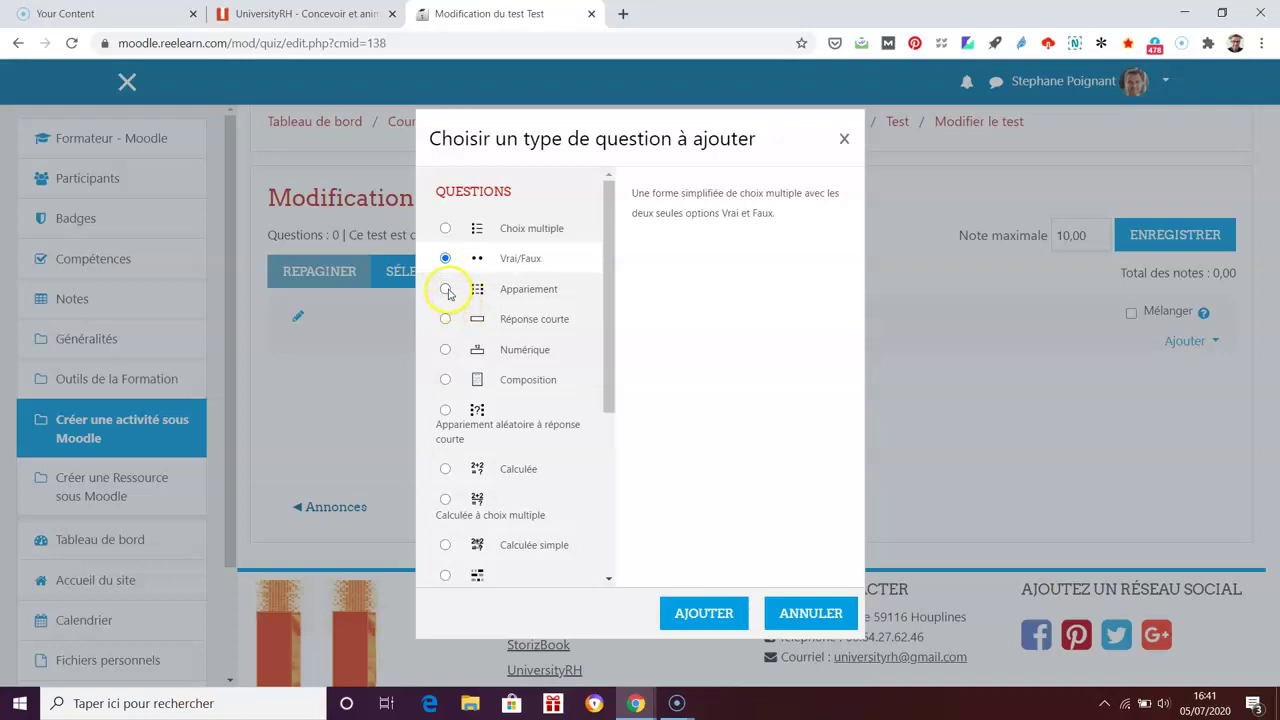
{"action": "left_click", "coordinate": [447, 290]}
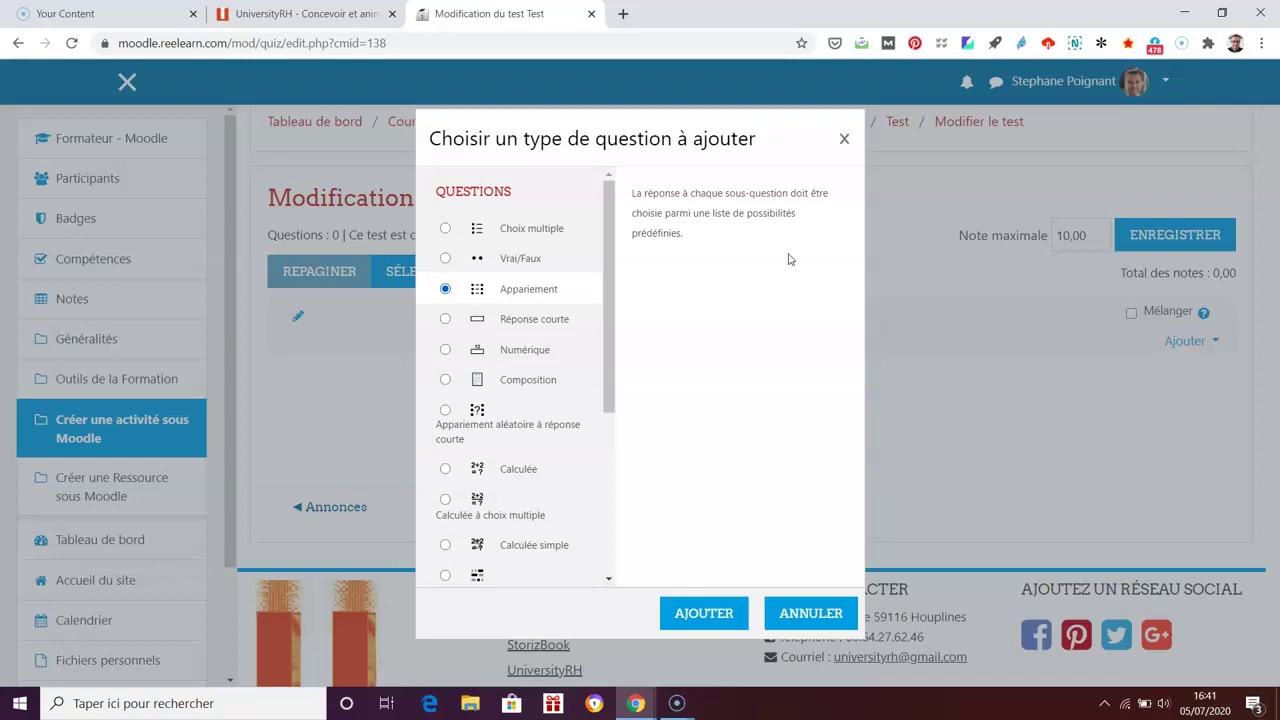
Step: Read the Réponse courte, Numérique, Composition, Appariement aléatoire and Calculée descriptions
{"action": "left_click", "coordinate": [445, 319]}
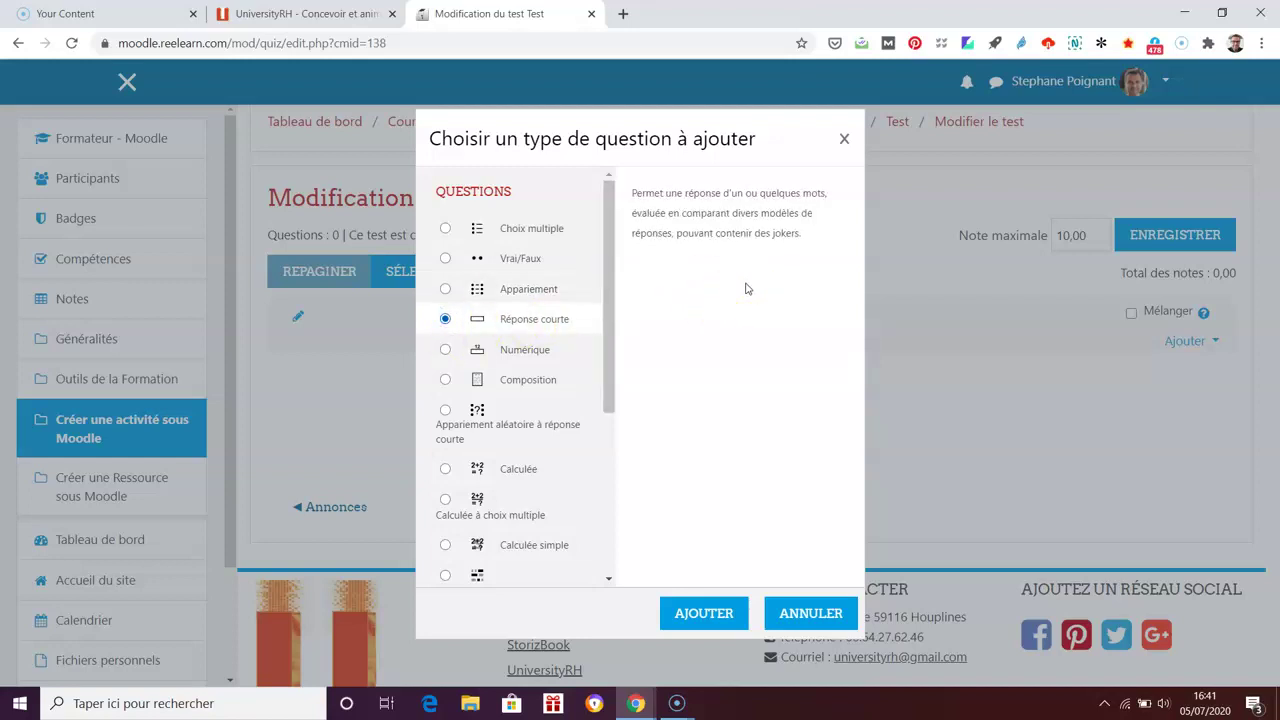
{"action": "left_click", "coordinate": [445, 350]}
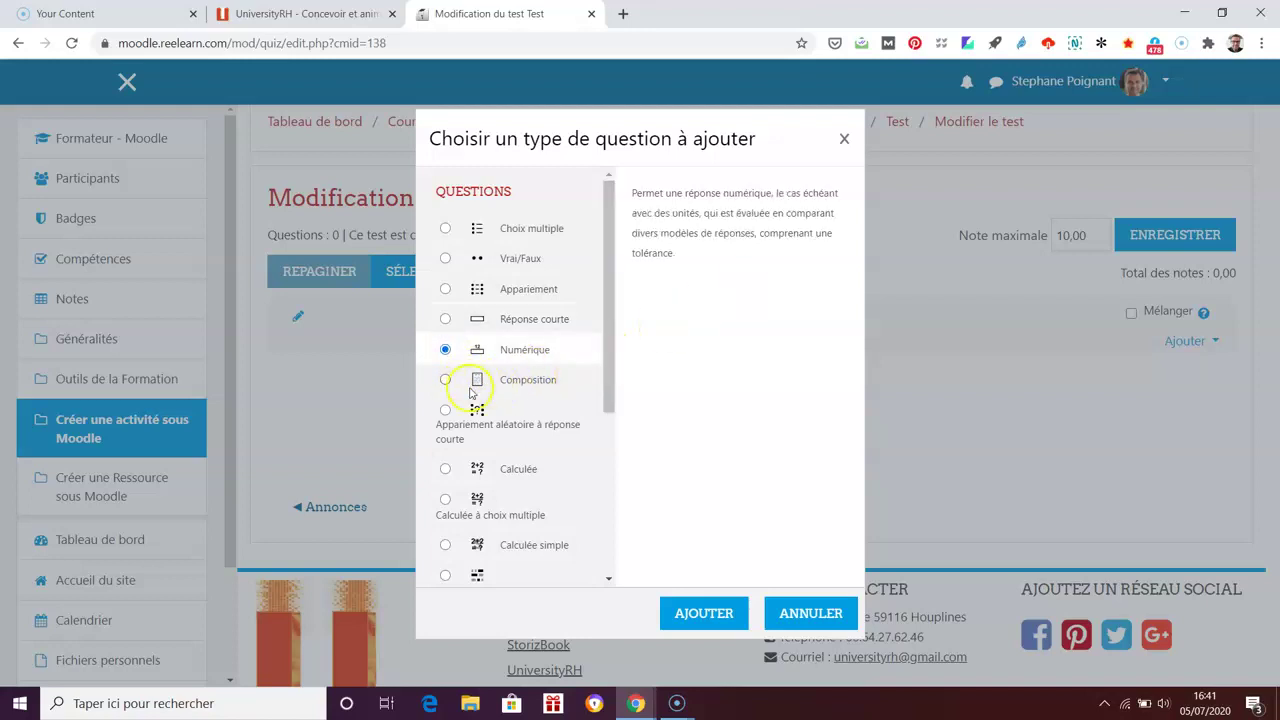
{"action": "left_click", "coordinate": [445, 380]}
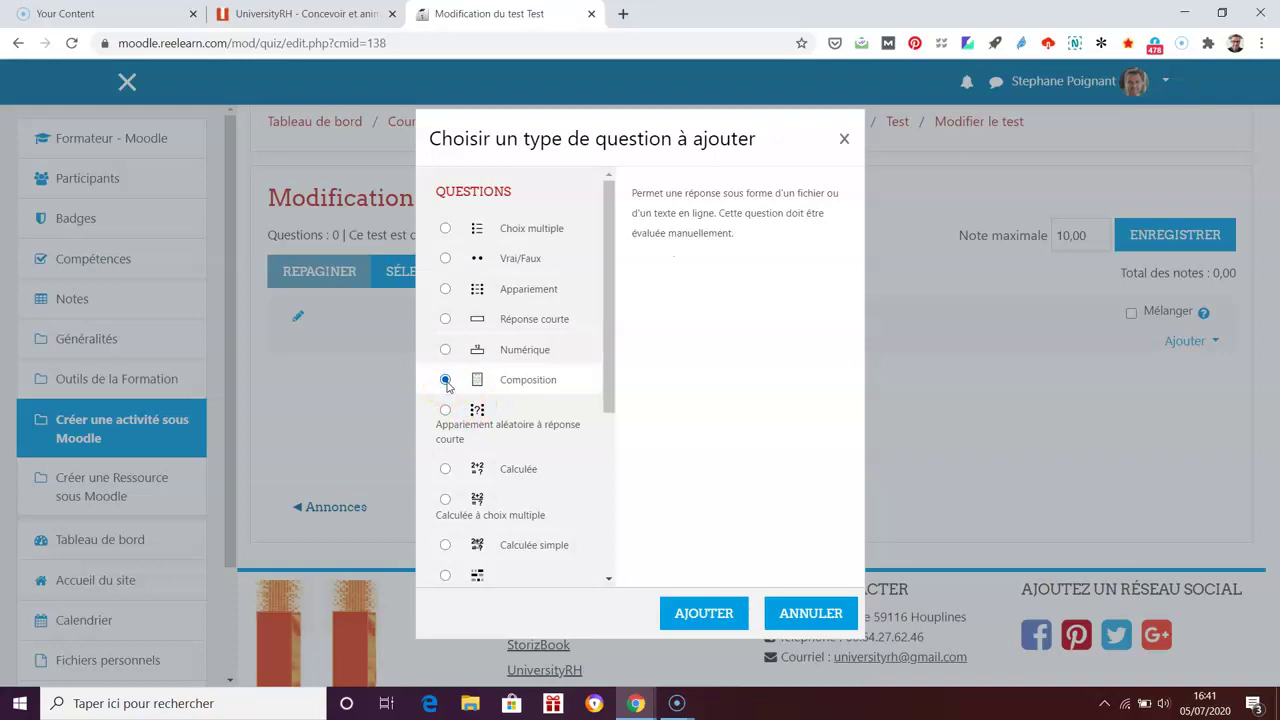
{"action": "left_click", "coordinate": [810, 372]}
{"action": "left_click", "coordinate": [445, 410]}
{"action": "left_click", "coordinate": [748, 426]}
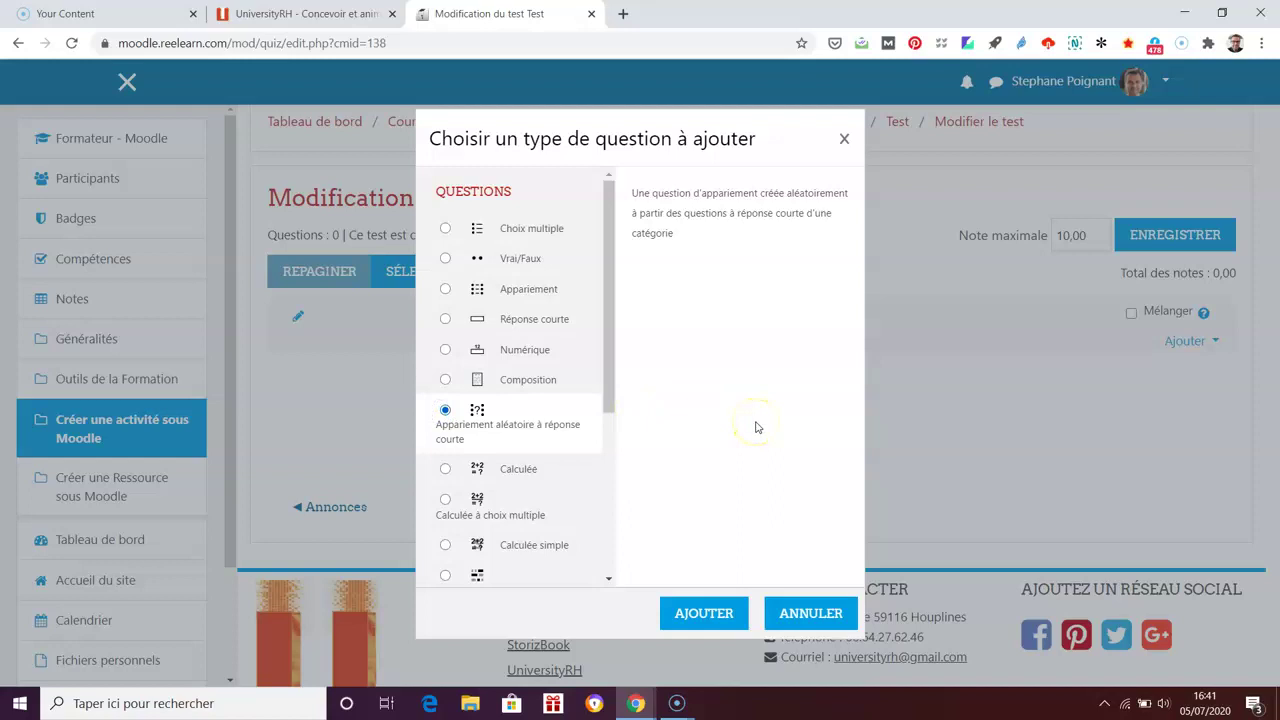
{"action": "left_click", "coordinate": [445, 469]}
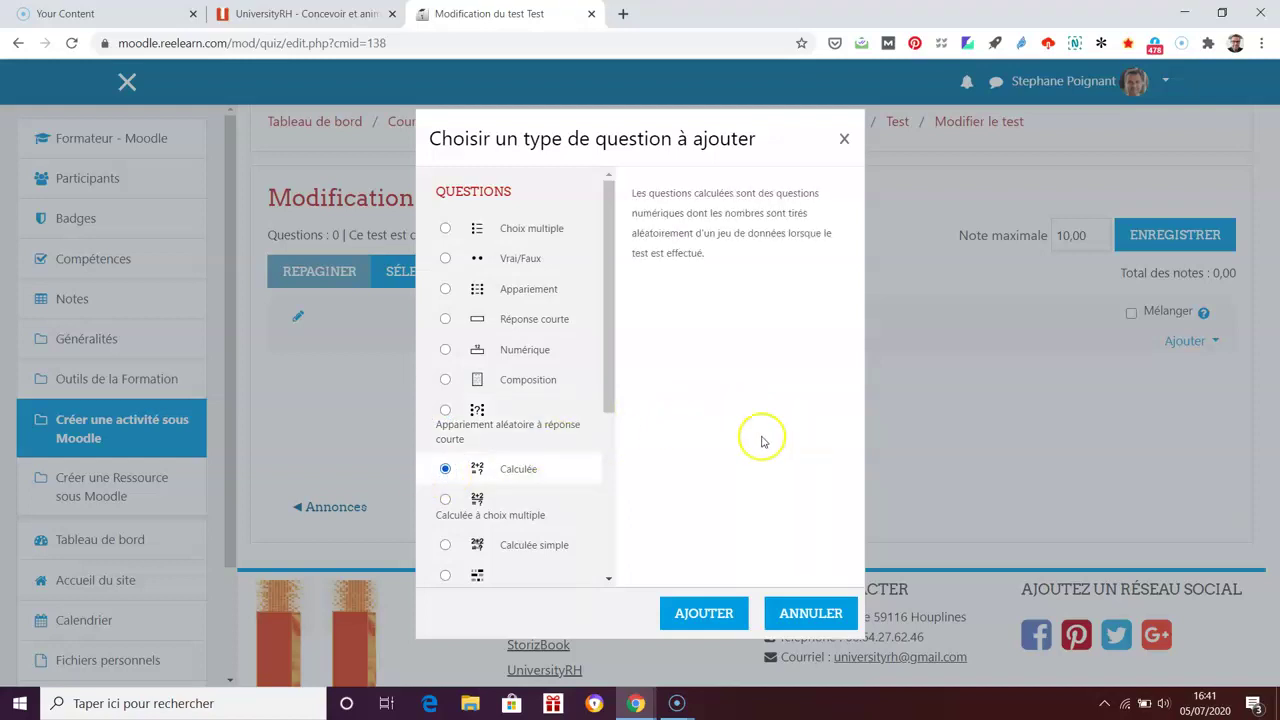
Step: Read the Calculée à choix multiple, Calculée simple, Cloze, drag-and-drop and Sélectionner les mots manquants descriptions
{"action": "left_click_drag", "start_coordinate": [608, 388], "coordinate": [603, 514]}
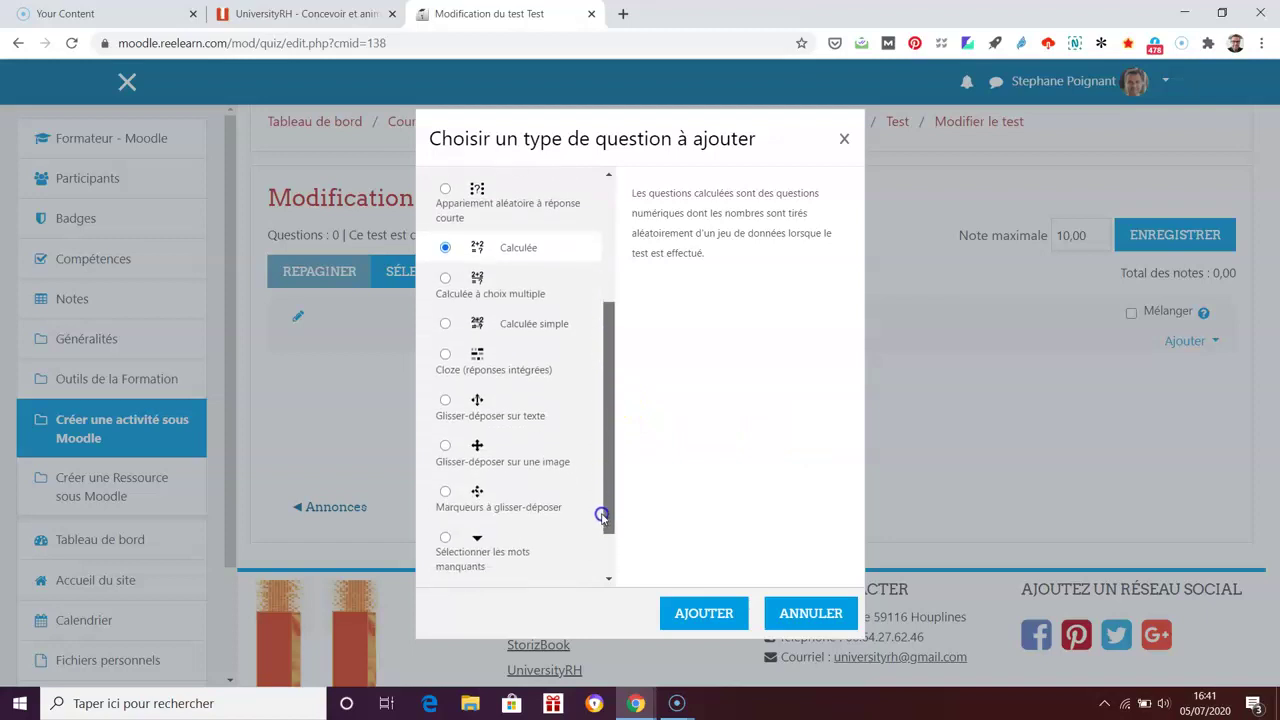
{"action": "left_click", "coordinate": [445, 278]}
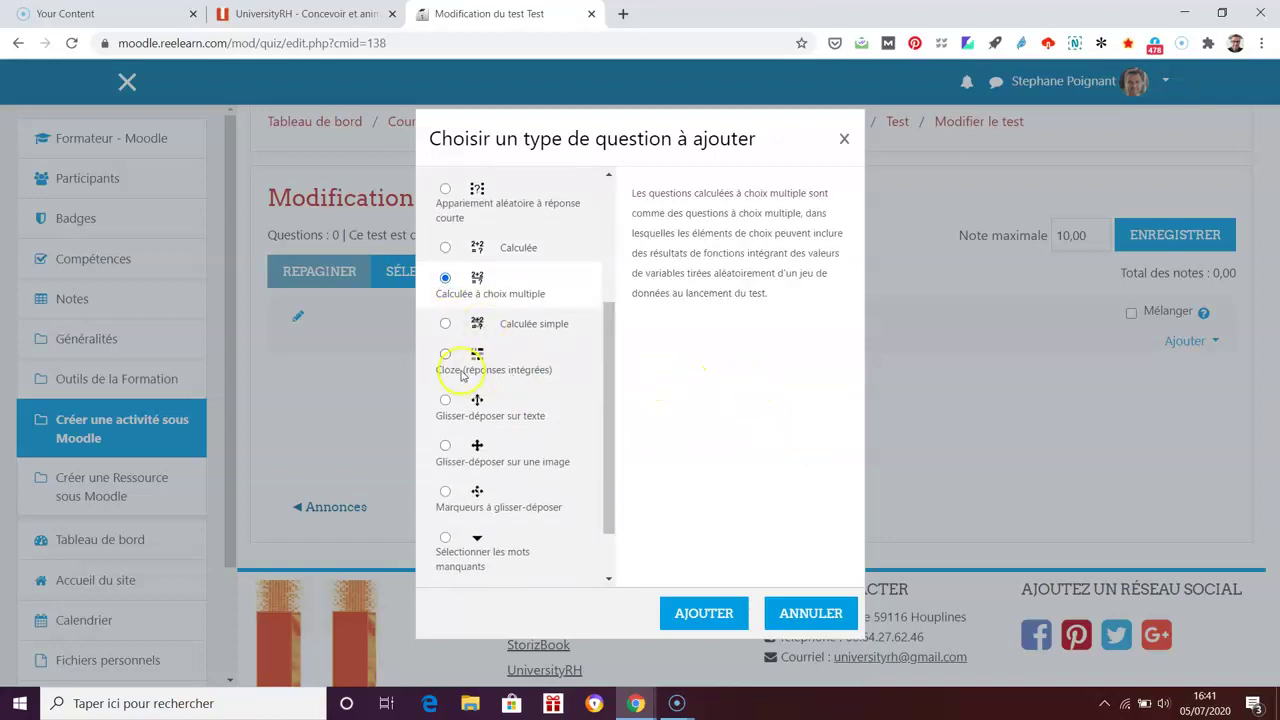
{"action": "left_click", "coordinate": [446, 324]}
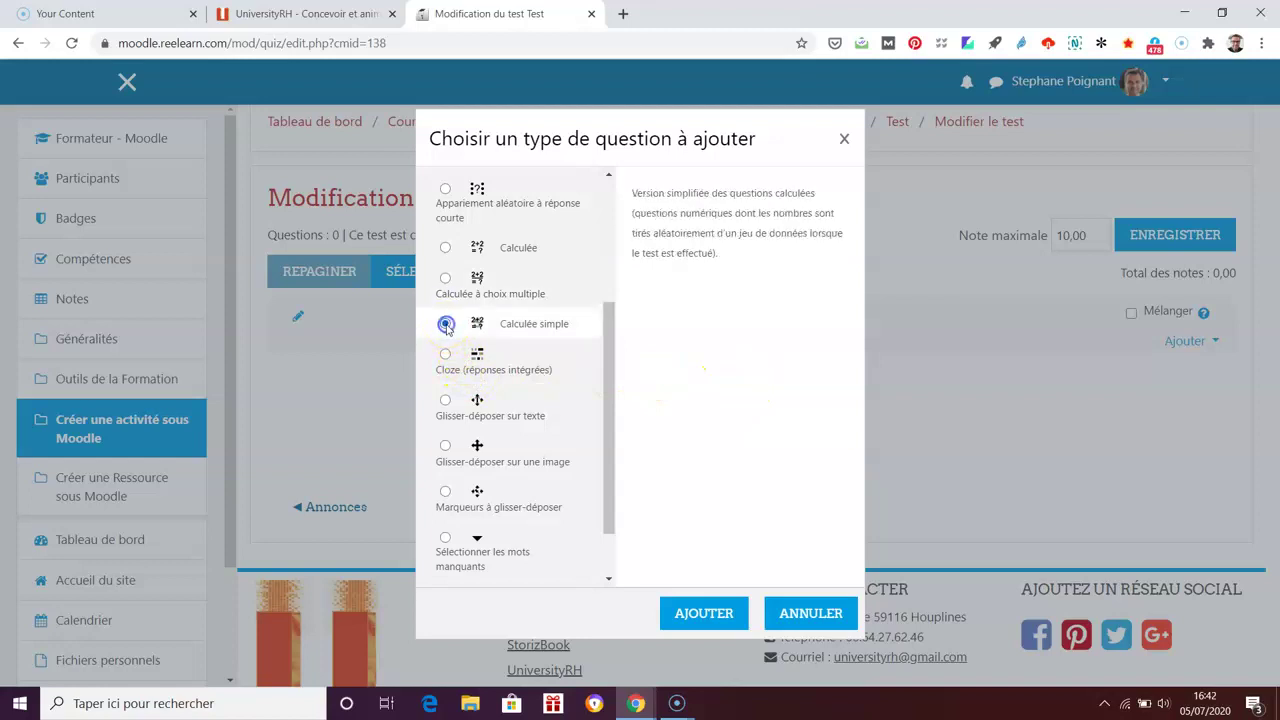
{"action": "left_click", "coordinate": [446, 354]}
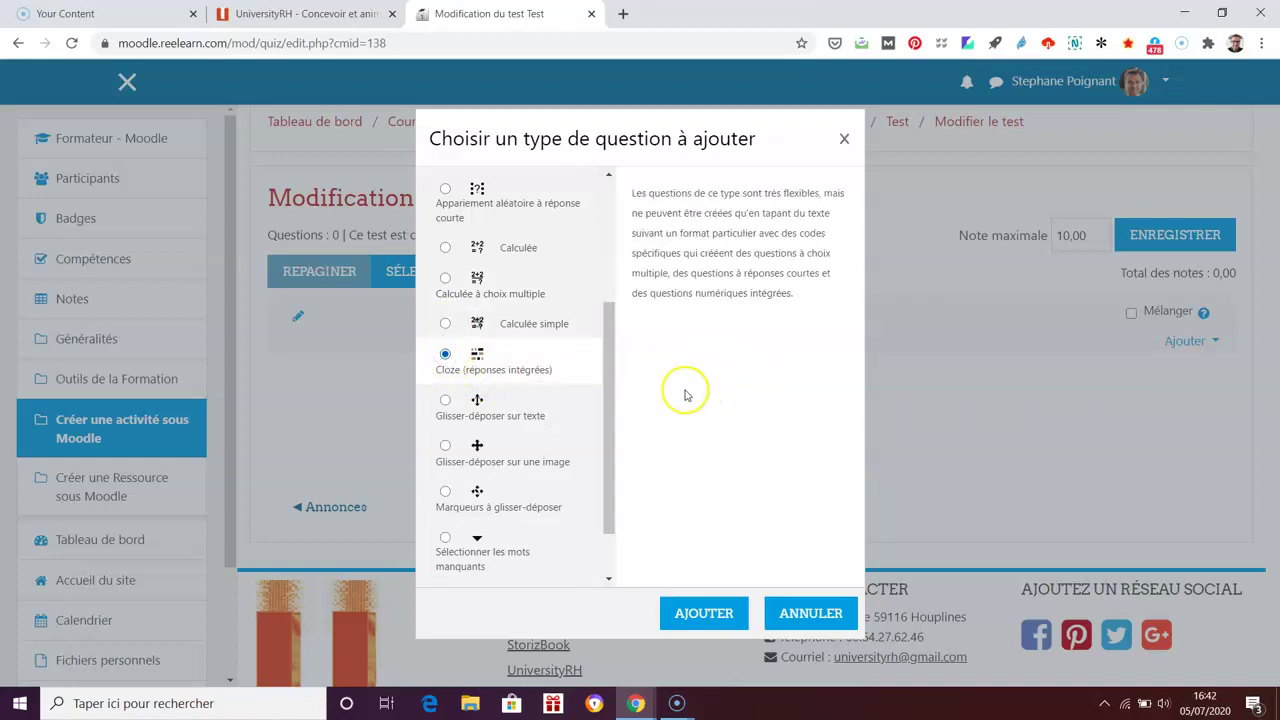
{"action": "left_click", "coordinate": [445, 401]}
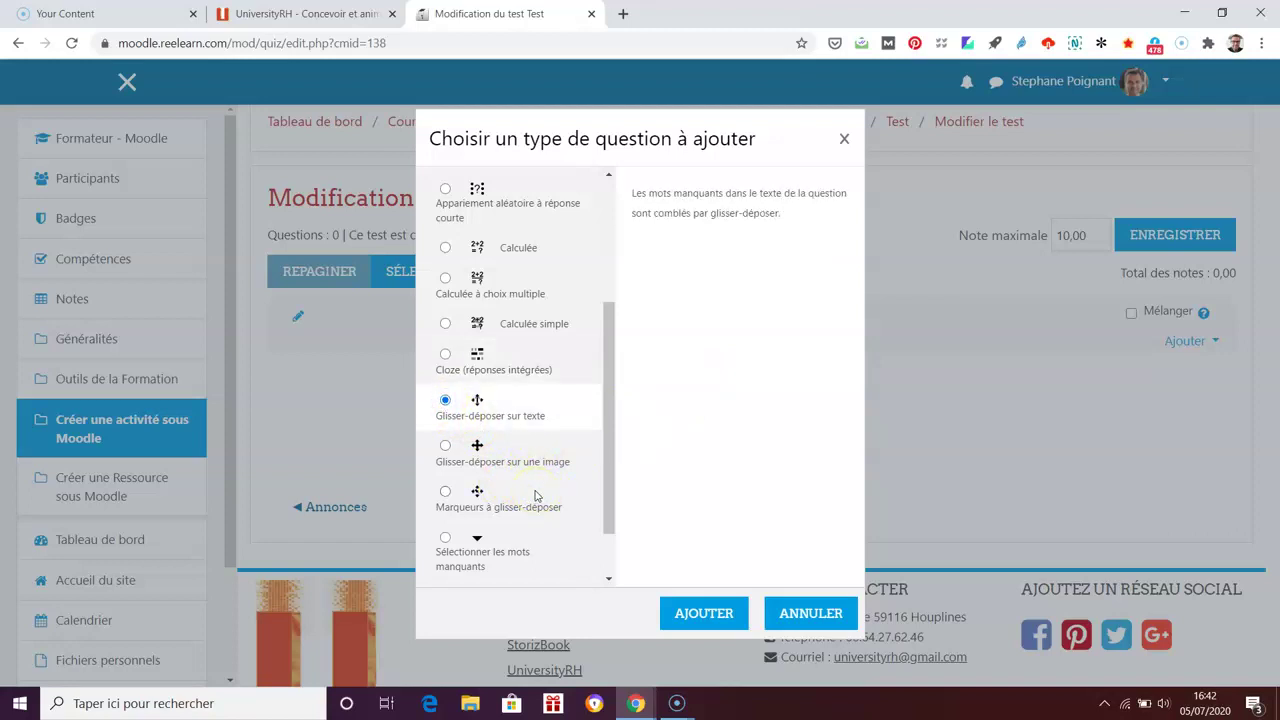
{"action": "left_click", "coordinate": [445, 446]}
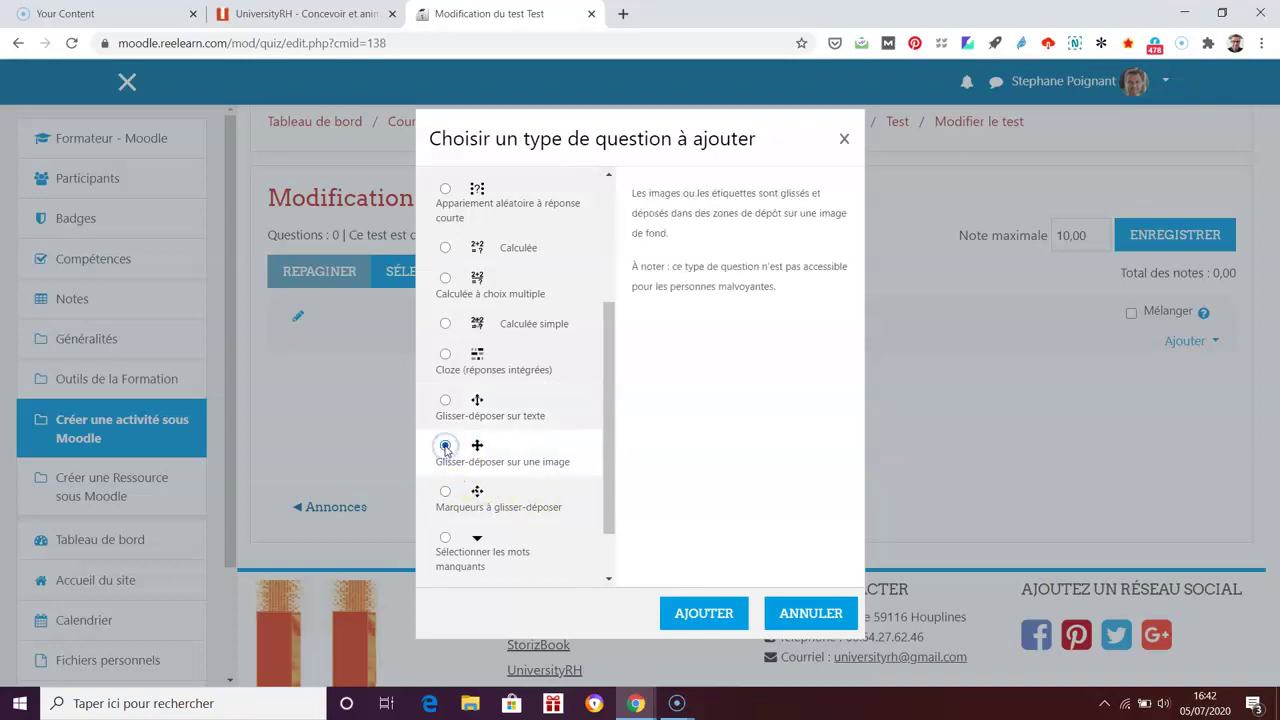
{"action": "left_click", "coordinate": [445, 493]}
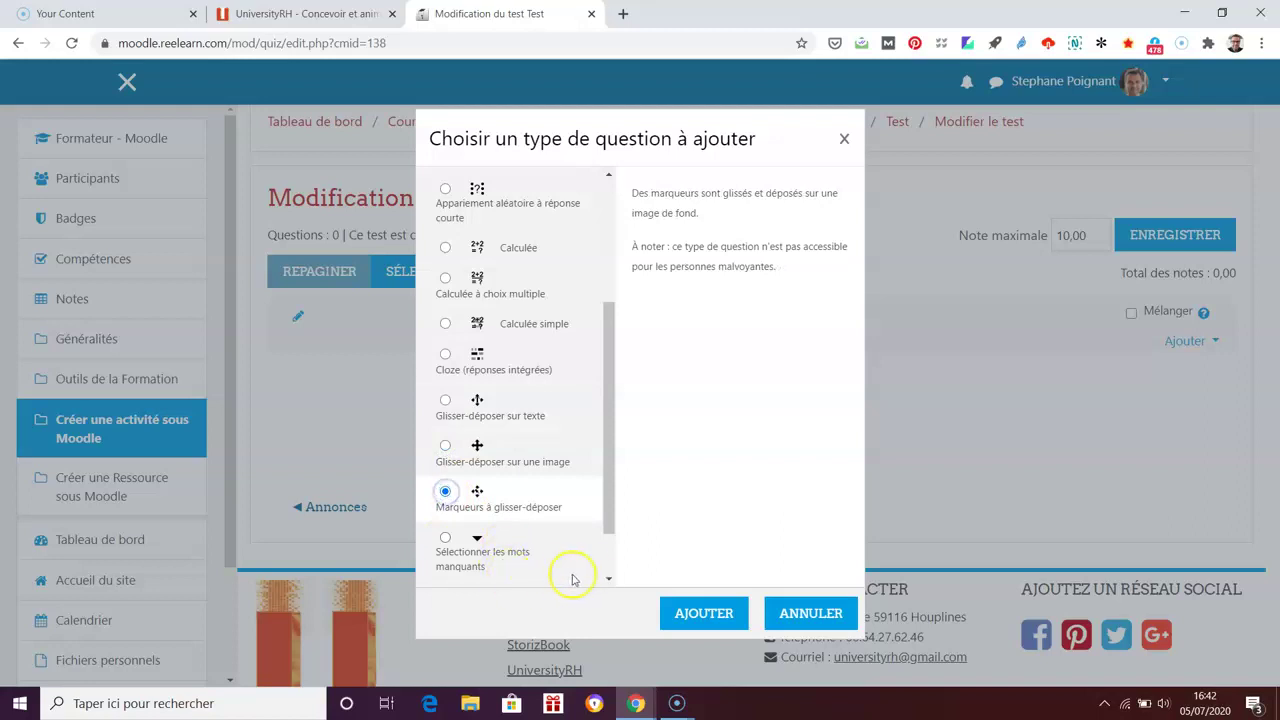
{"action": "scroll", "coordinate": [612, 570], "scroll_direction": "down", "scroll_amount": 2}
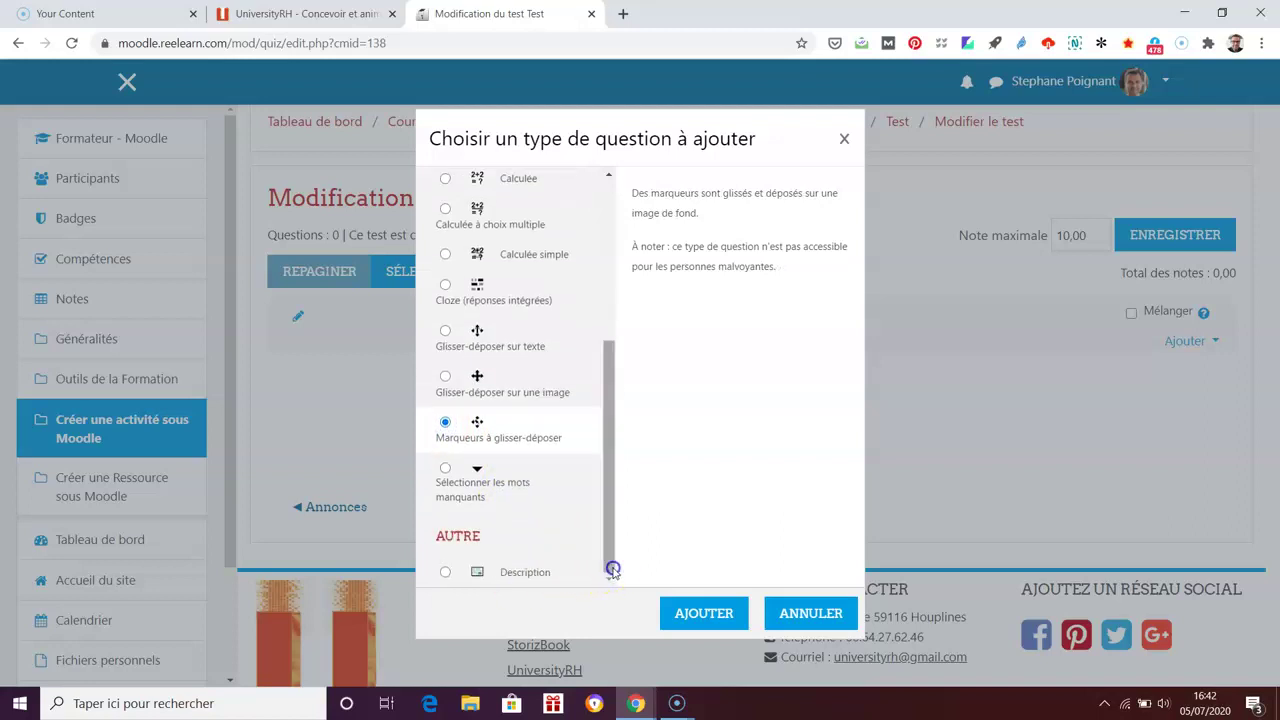
{"action": "left_click", "coordinate": [445, 469]}
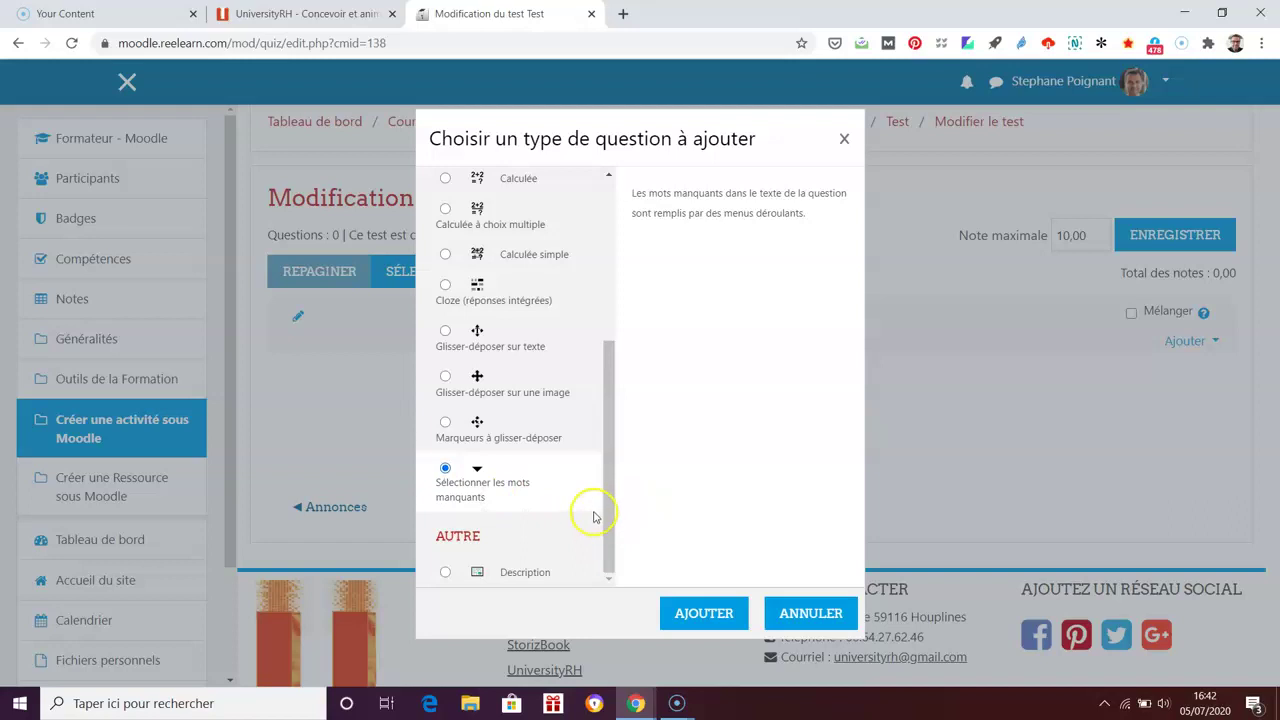
Step: Select Choix multiple and start adding that question to the Test quiz
{"action": "left_click_drag", "start_coordinate": [608, 514], "coordinate": [604, 300]}
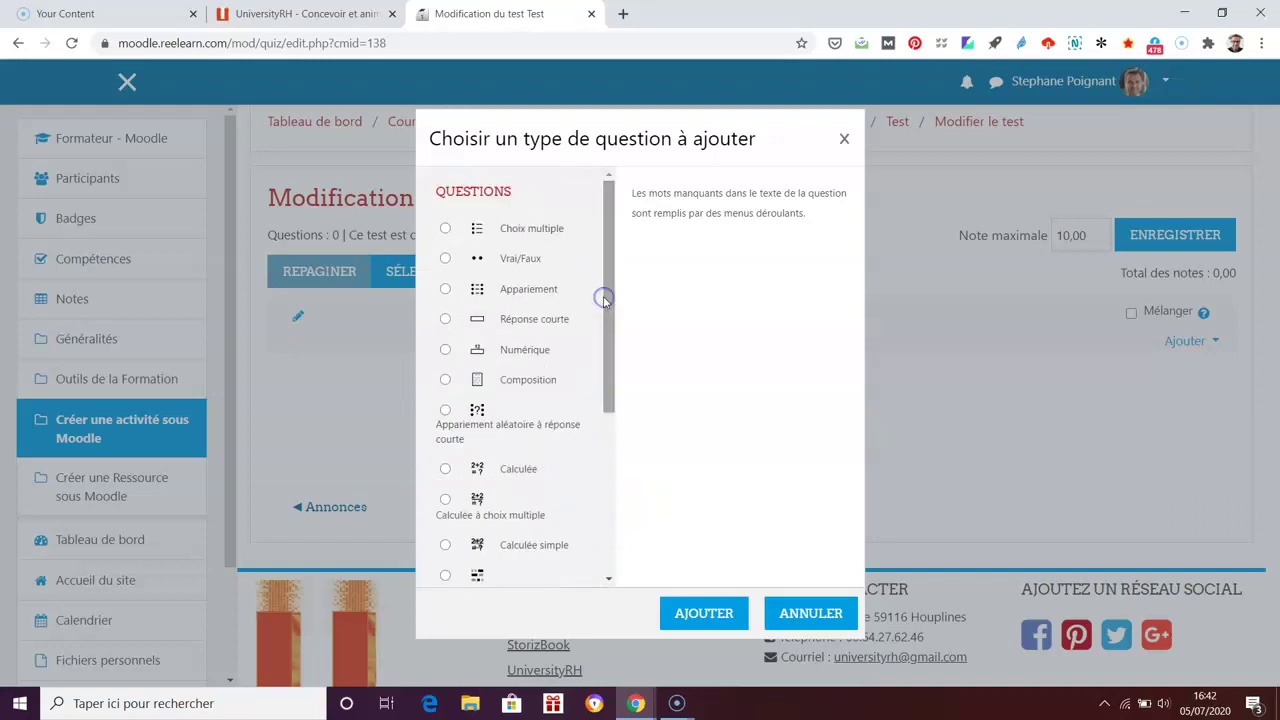
{"action": "left_click", "coordinate": [447, 229]}
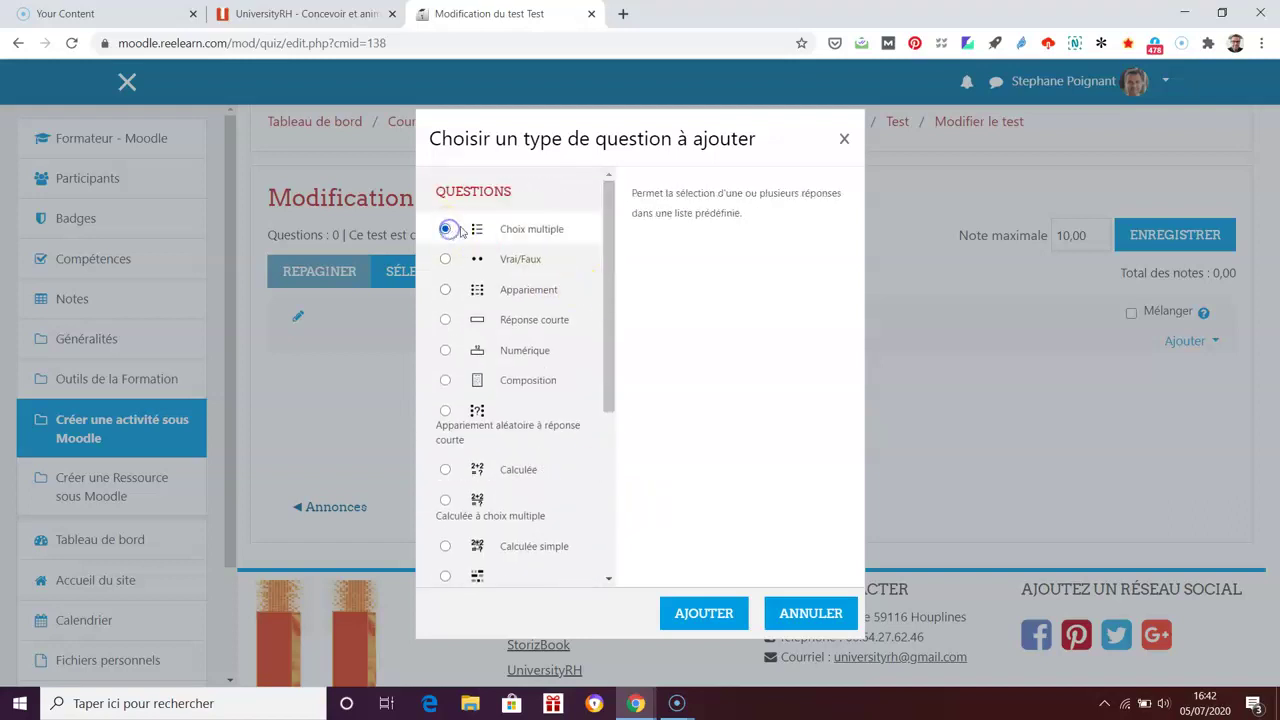
{"action": "left_click", "coordinate": [708, 620]}
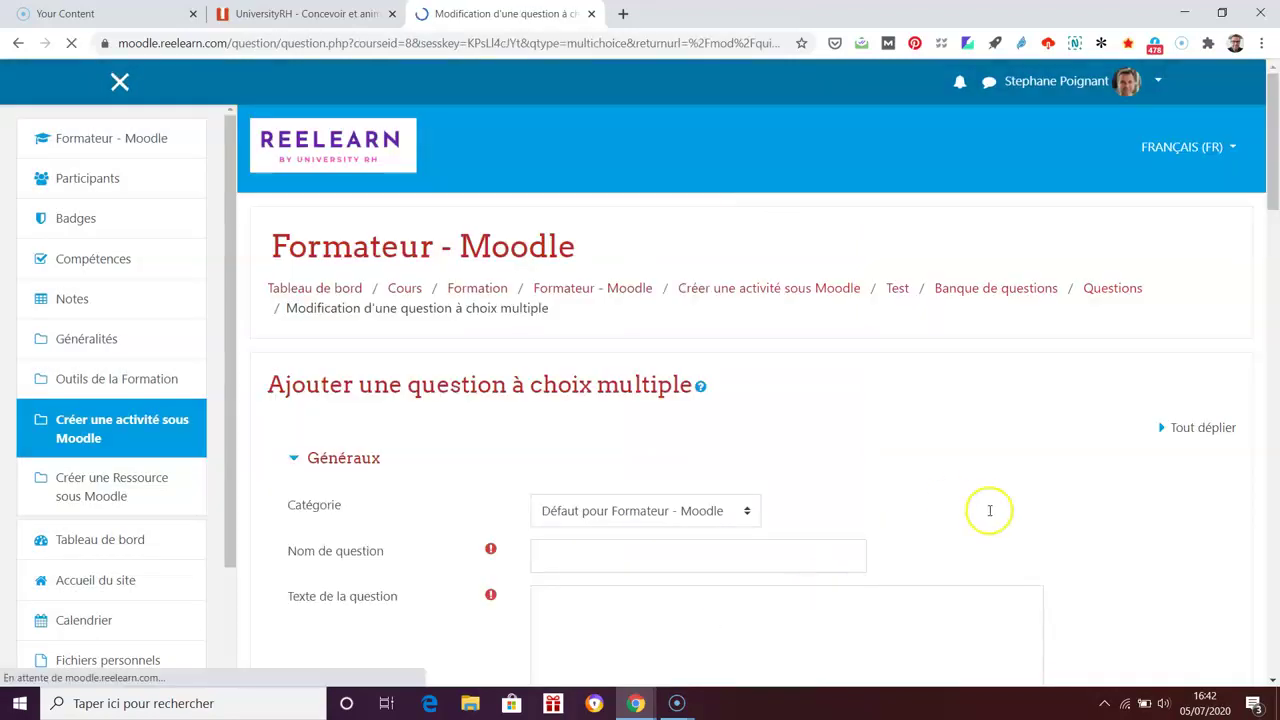
Step: Scroll through the empty multiple-choice form, then go back to the Créer une activité sous Moodle section
{"action": "scroll", "coordinate": [1180, 551], "scroll_direction": "down", "scroll_amount": 6}
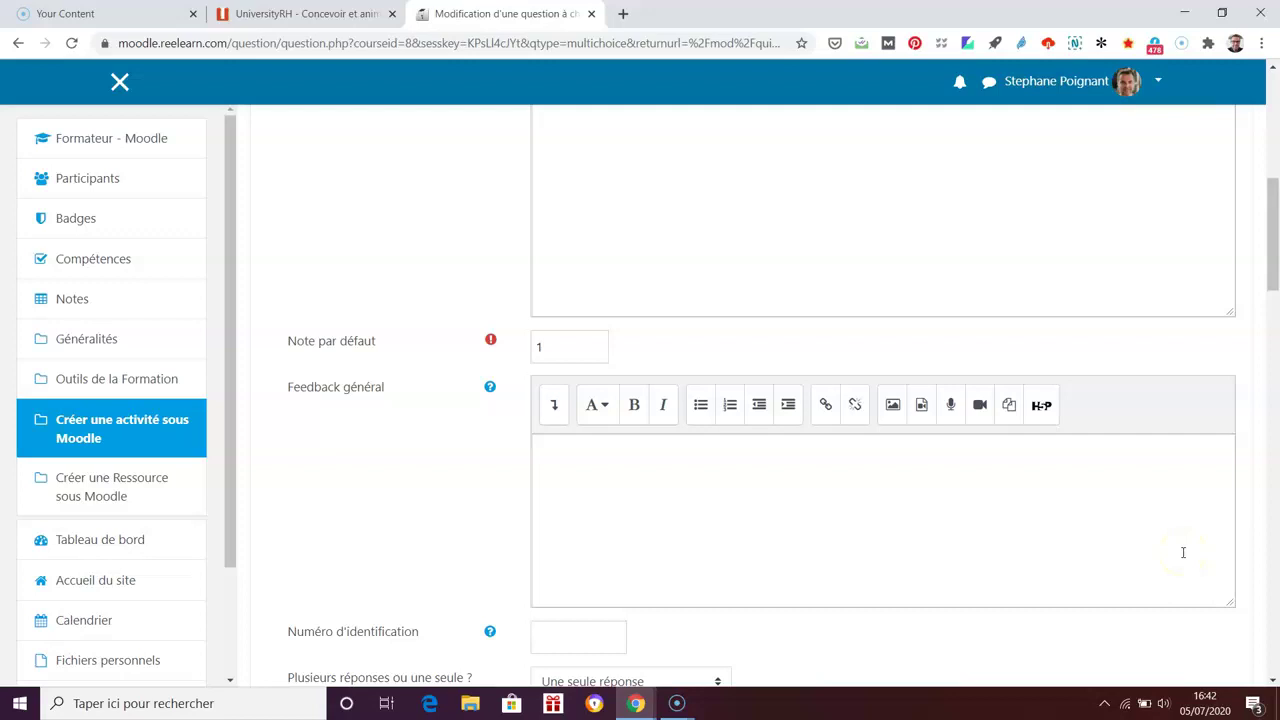
{"action": "scroll", "coordinate": [1182, 552], "scroll_direction": "up", "scroll_amount": 6}
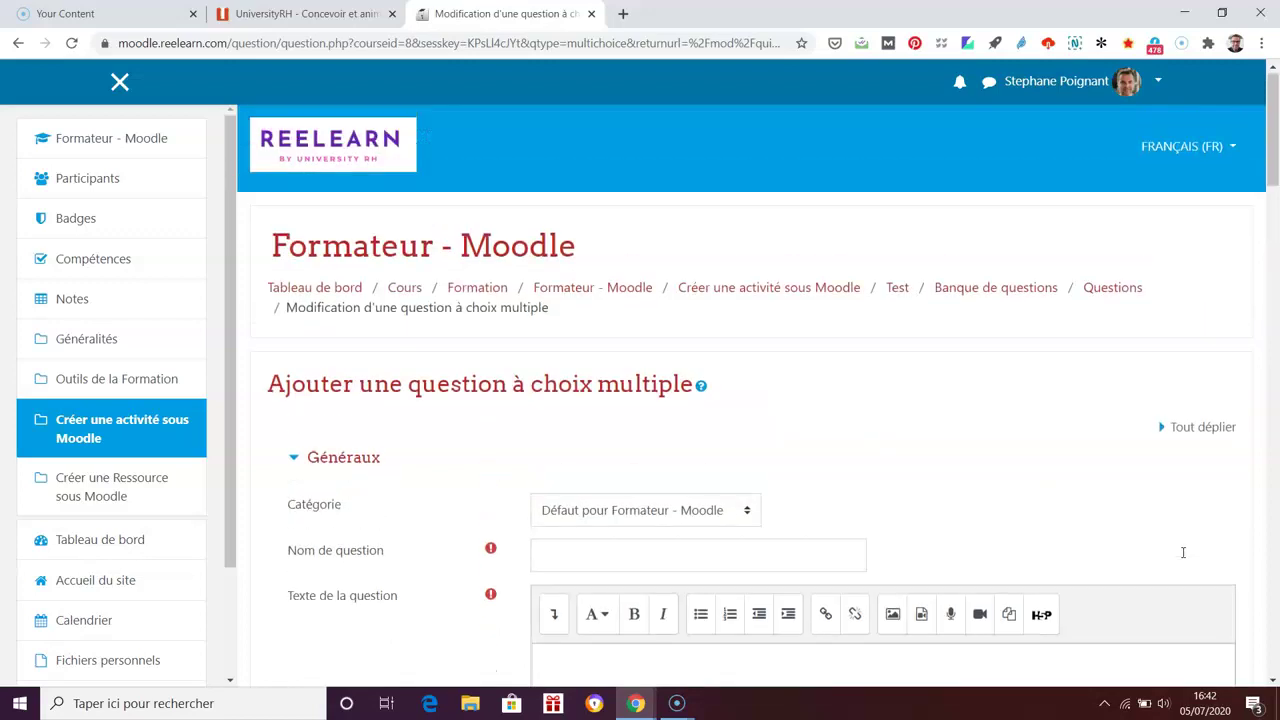
{"action": "scroll", "coordinate": [1182, 557], "scroll_direction": "down", "scroll_amount": 12}
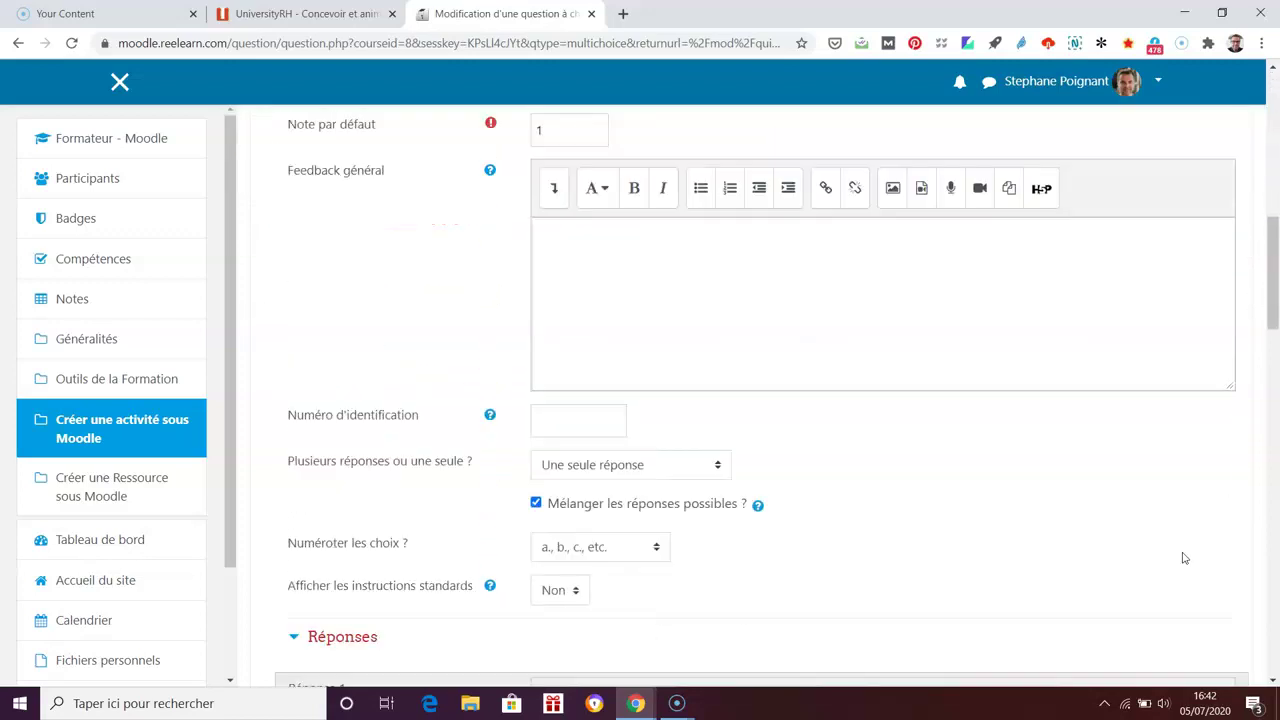
{"action": "scroll", "coordinate": [1182, 557], "scroll_direction": "down", "scroll_amount": 12}
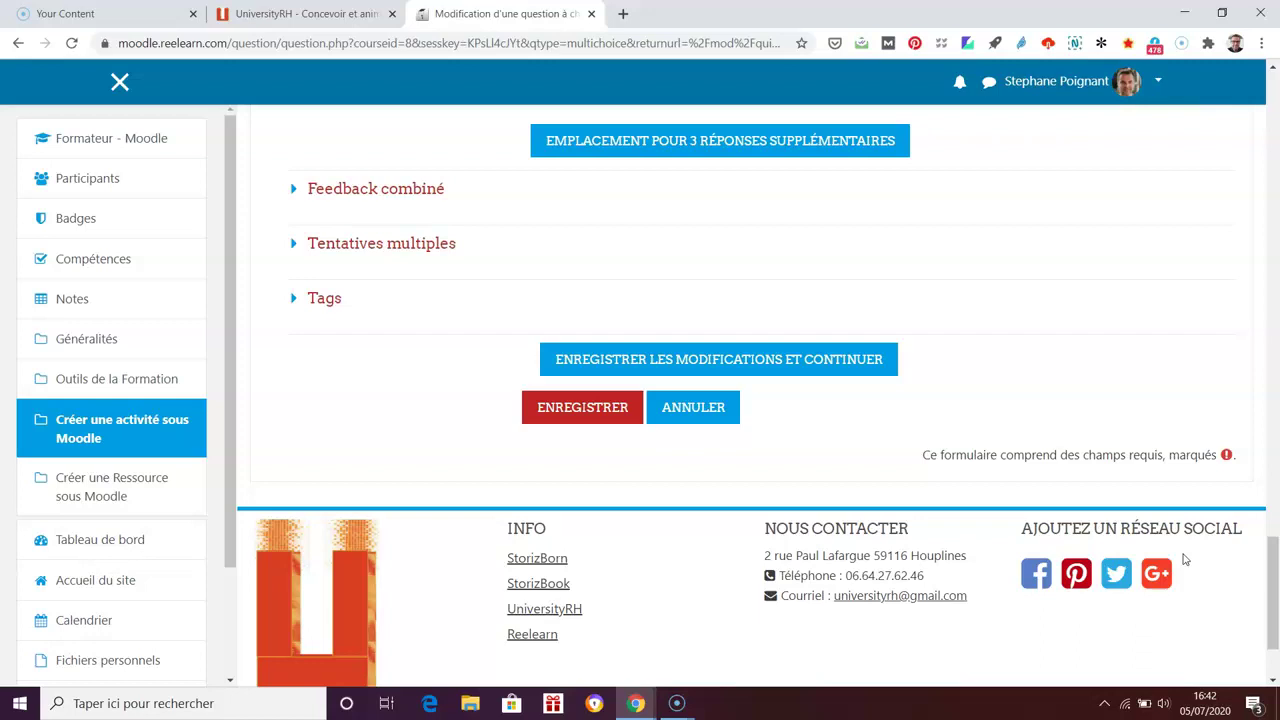
{"action": "left_click_drag", "start_coordinate": [1262, 620], "coordinate": [1270, 100]}
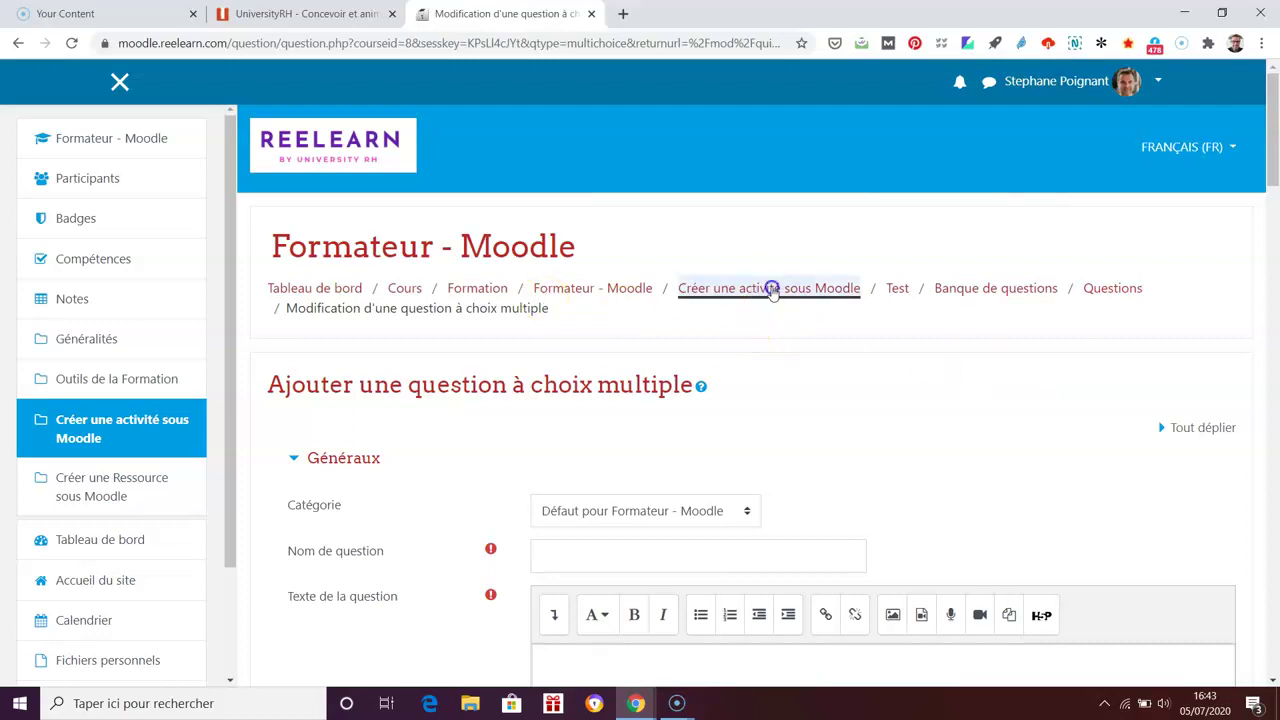
{"action": "left_click", "coordinate": [772, 290]}
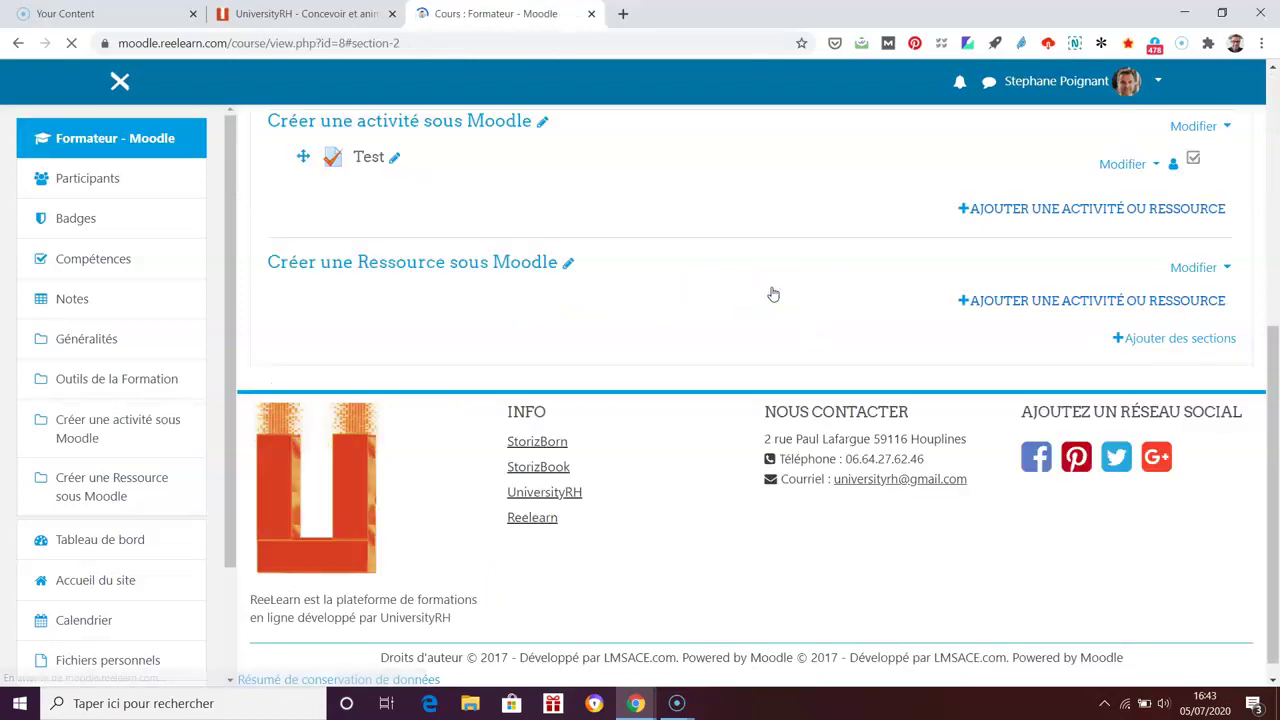